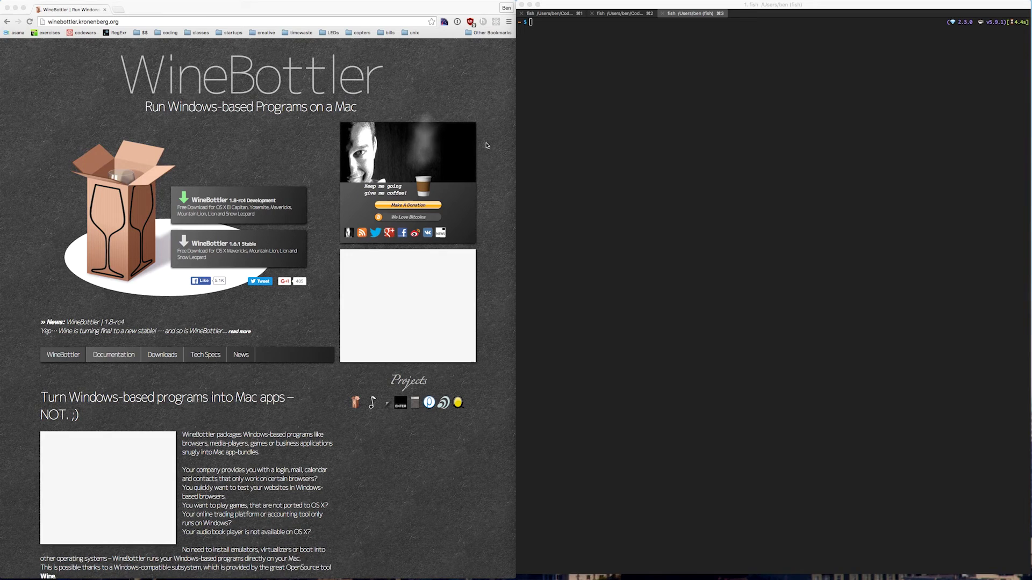
# Drag Wine.app and WineBottler.app from the WineBottler Combo image into Applications, then close that window.
pyautogui.click(311, 116)
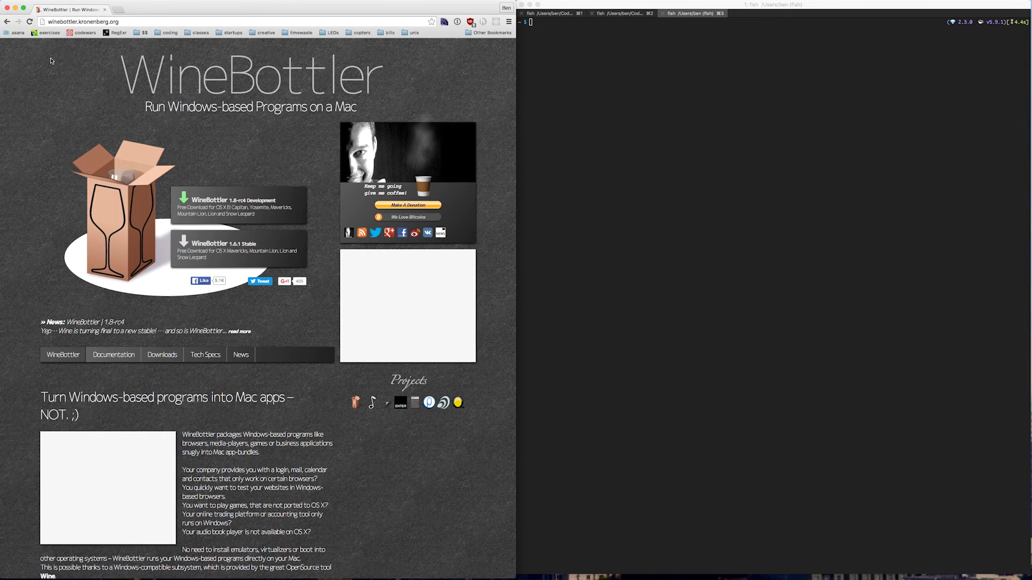
pyautogui.press('super+Tab')
pyautogui.press('super+Tab')
pyautogui.press('super+Tab')
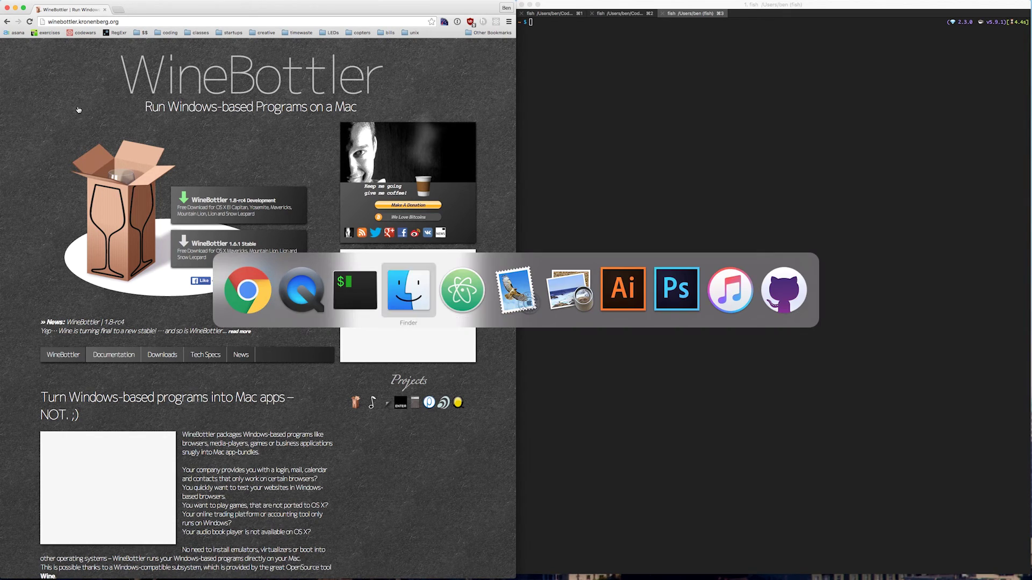
pyautogui.moveTo(134, 476); pyautogui.dragTo(261, 463)
pyautogui.click(218, 422)
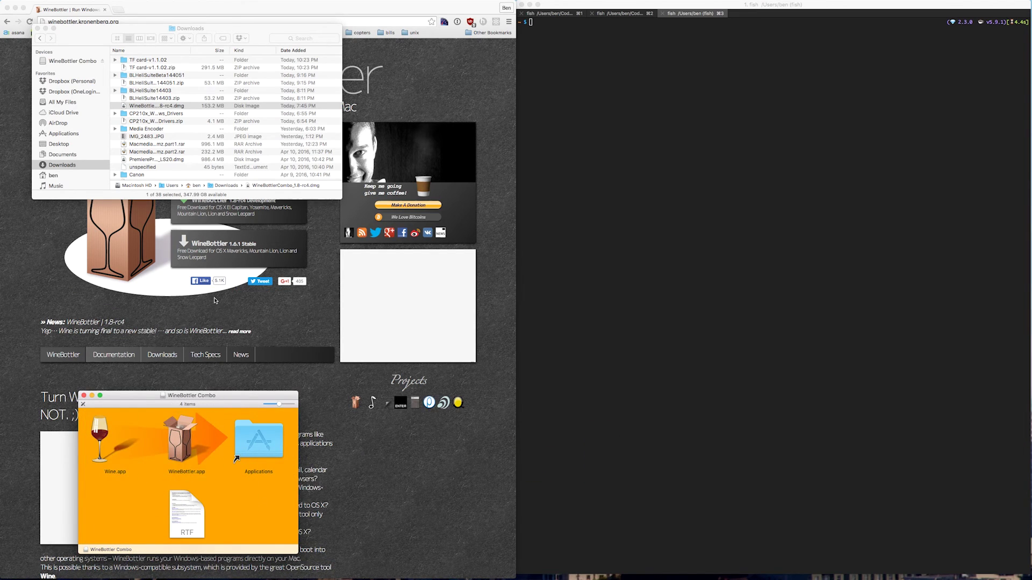
pyautogui.press('super+w')
pyautogui.press('super+w')
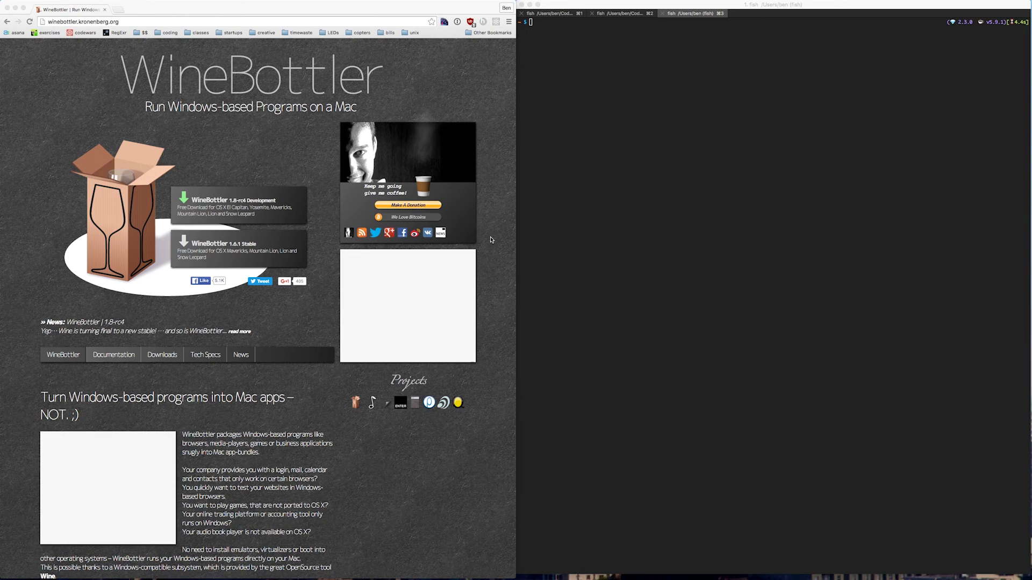
# Run /Applications/Wine.app/Contents/Resources/bin/winecfg in iTerm2 to open Wine configuration.
pyautogui.moveTo(624, 579)
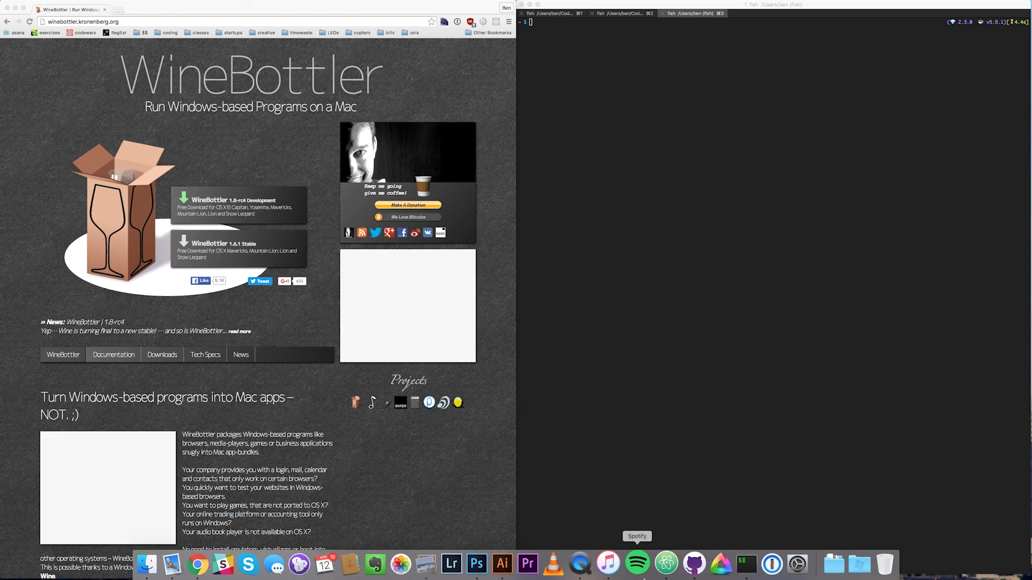
pyautogui.click(745, 572)
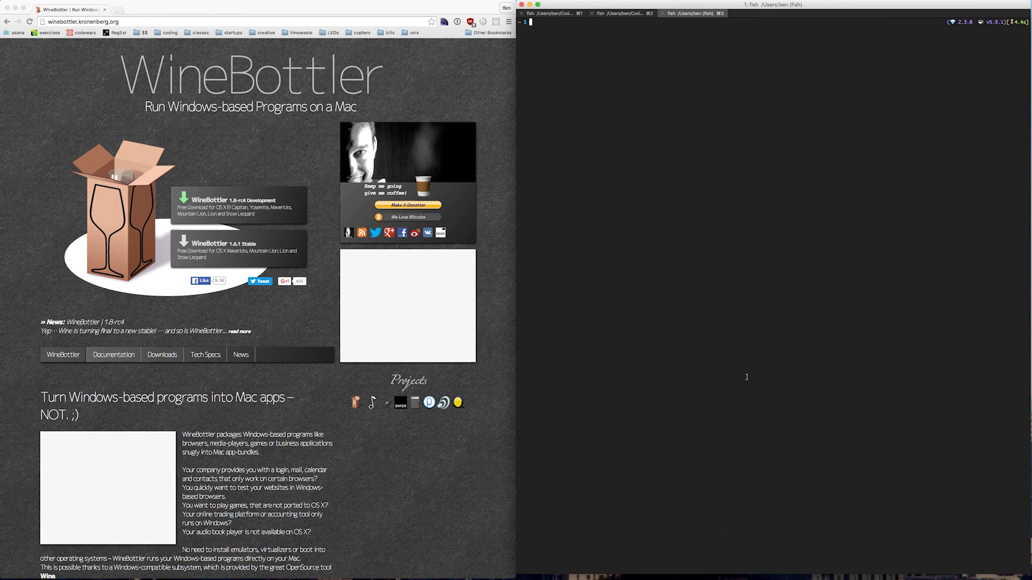
pyautogui.write('/')
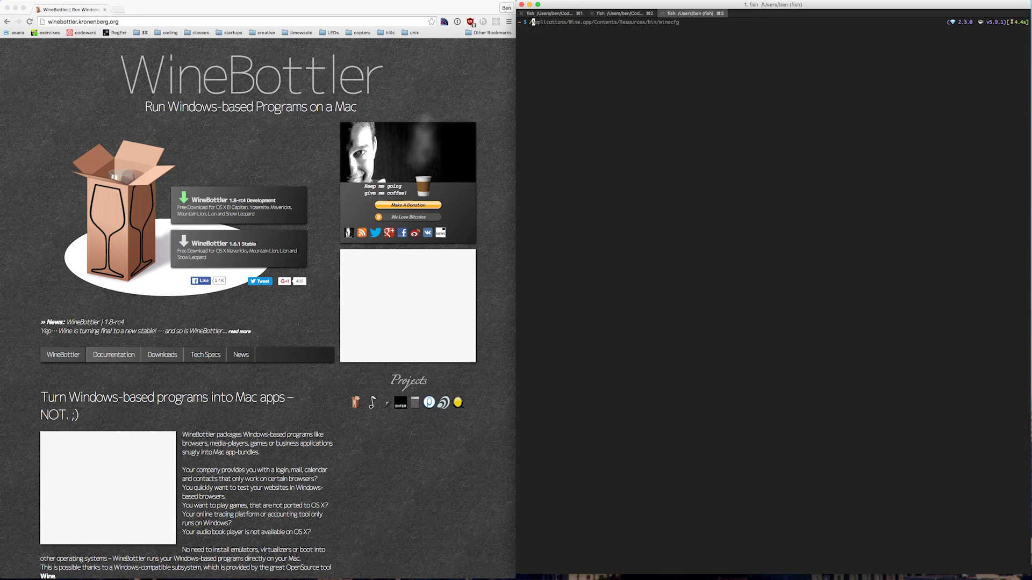
pyautogui.write('Applic')
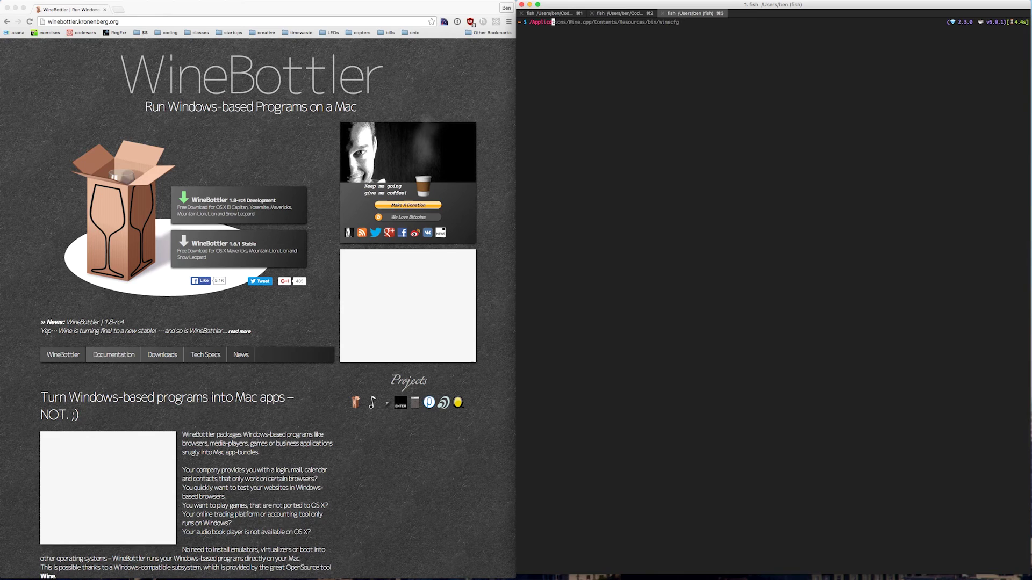
pyautogui.write('ations/Wine.app/Contents/Resources/bin/winecfg')
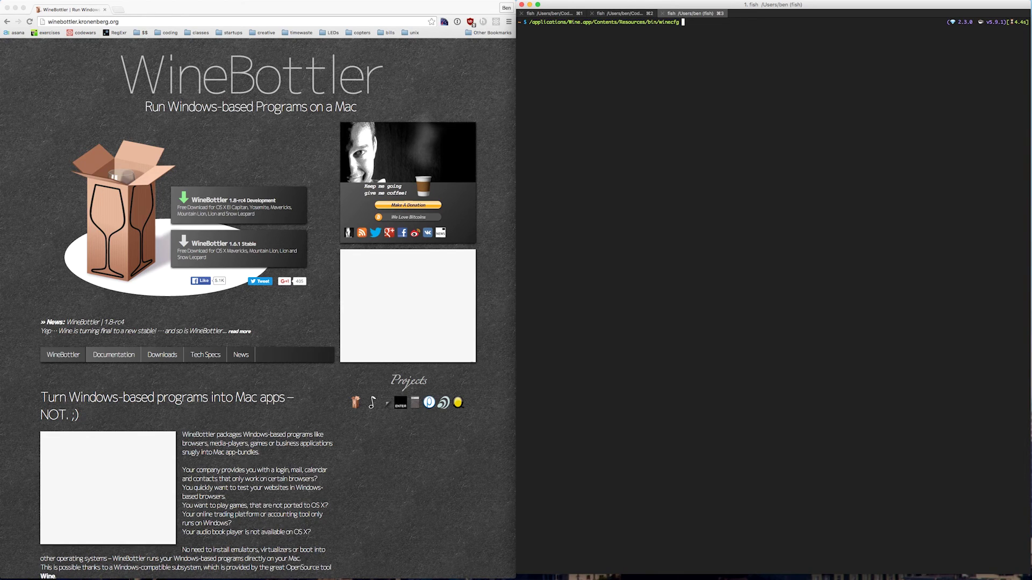
pyautogui.press('Return')
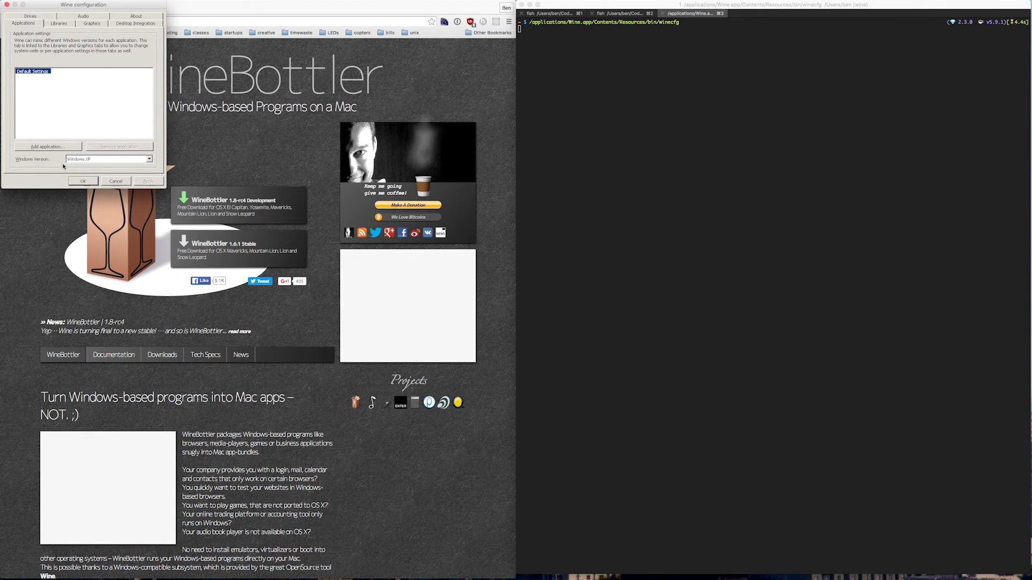
# Confirm the default Windows XP settings with OK, closing Wine configuration.
pyautogui.click(83, 181)
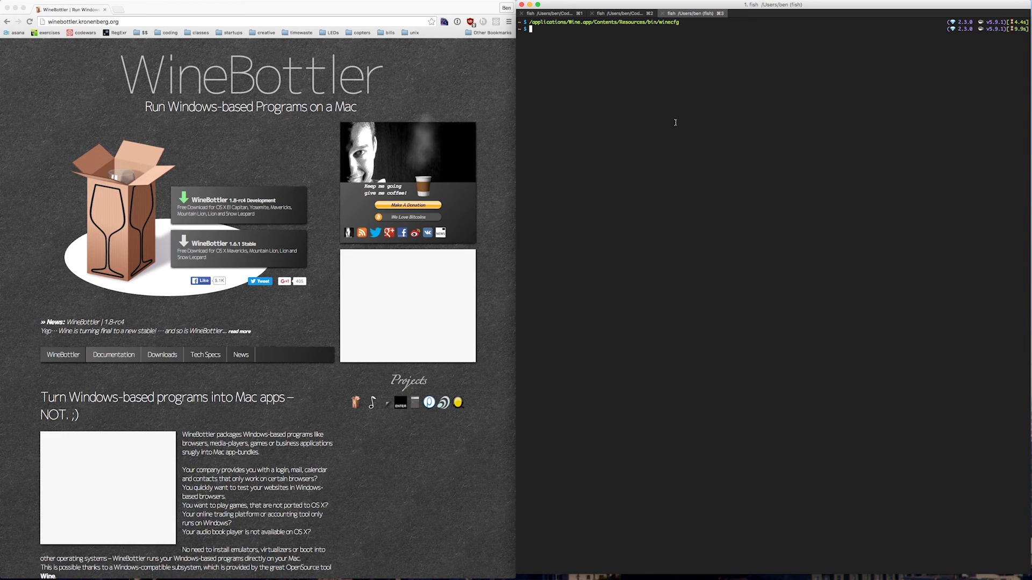
# Change directory into .wine/dosdevices using the shell's autosuggested path.
pyautogui.write('cd .win')
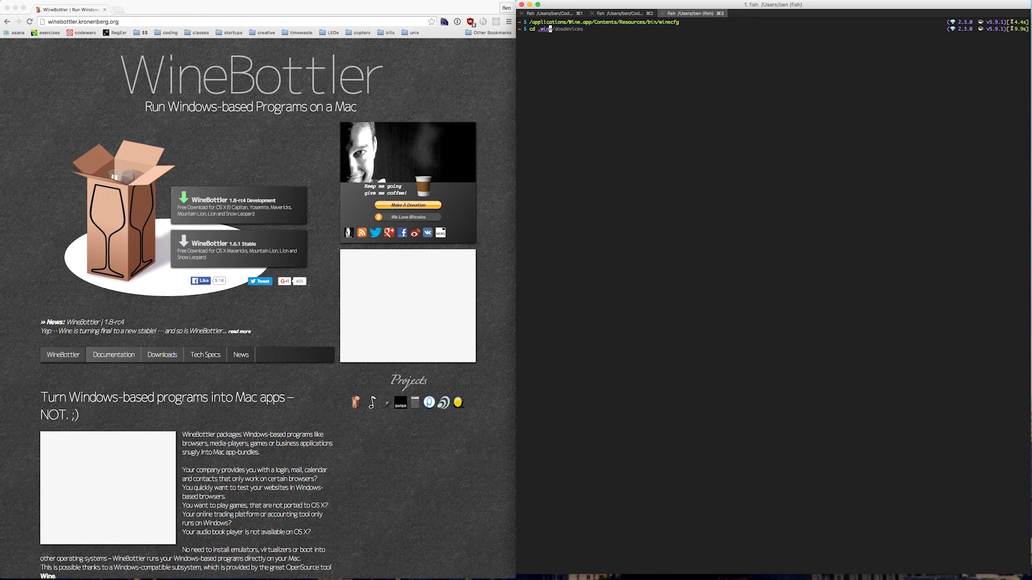
pyautogui.press('Right')
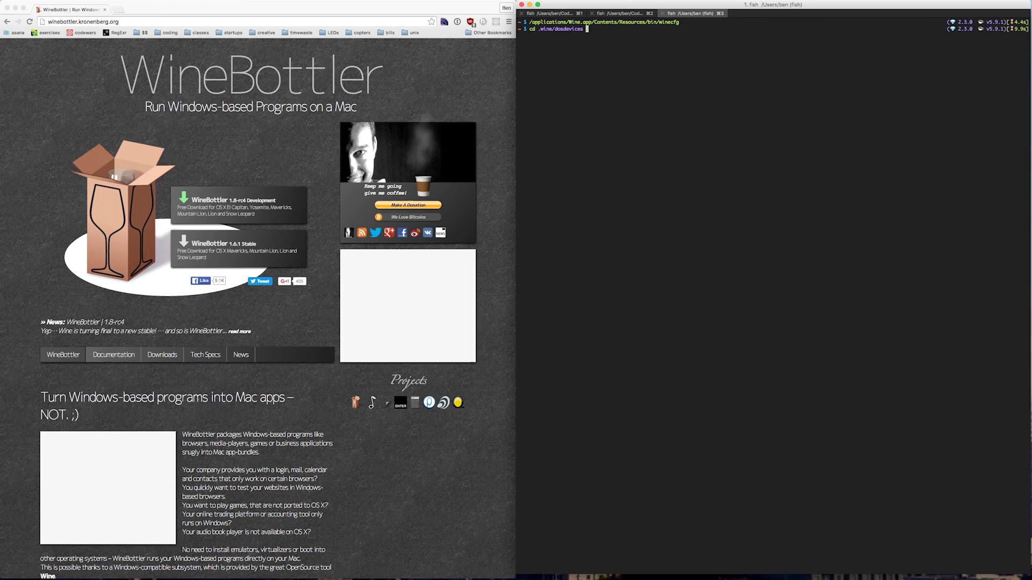
pyautogui.press('Return')
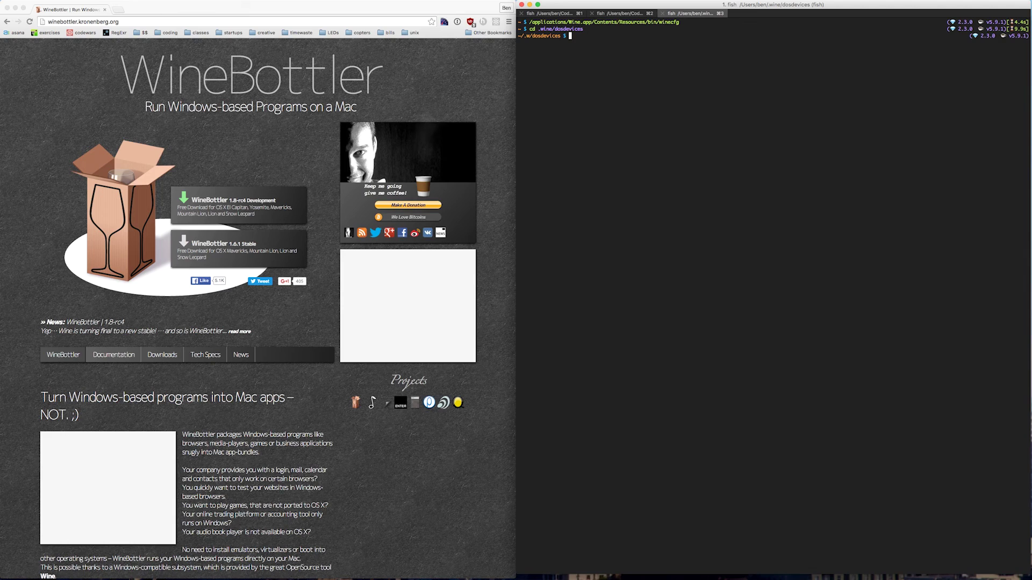
# Save the current /dev device listing to /tmp/usbtmp1.
pyautogui.write('ls ')
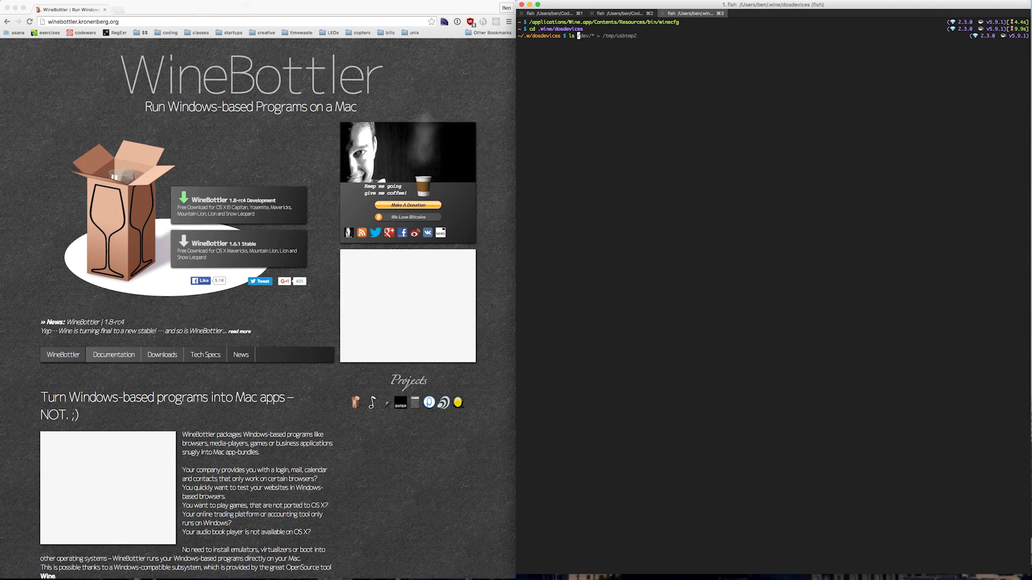
pyautogui.write('/dev')
pyautogui.press('Right')
pyautogui.press('BackSpace')
pyautogui.write('1')
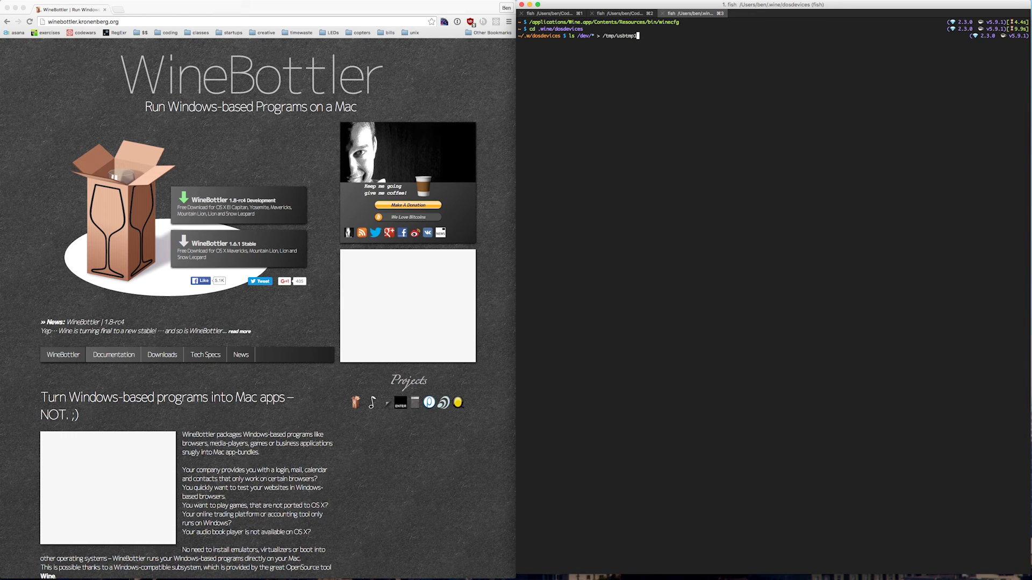
pyautogui.press('Return')
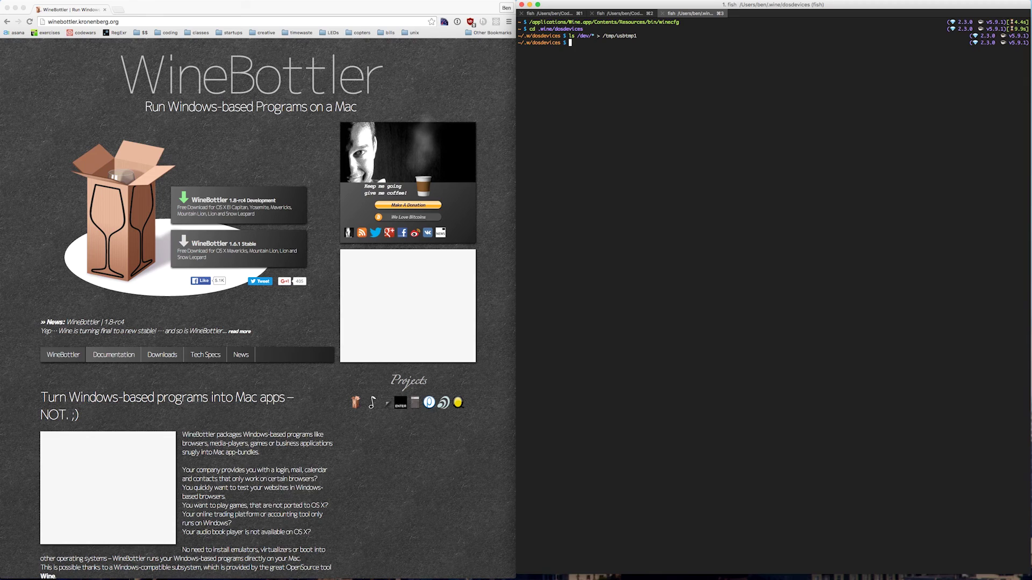
# With the adapter plugged in, save a second /dev listing to /tmp/usbtmp2.
pyautogui.press('Up')
pyautogui.press('BackSpace')
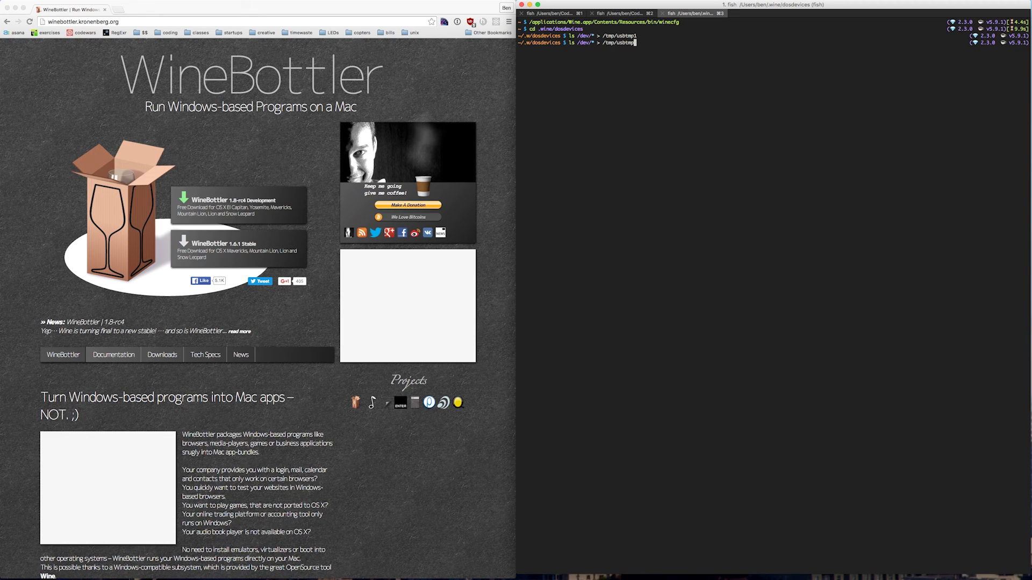
pyautogui.write('2')
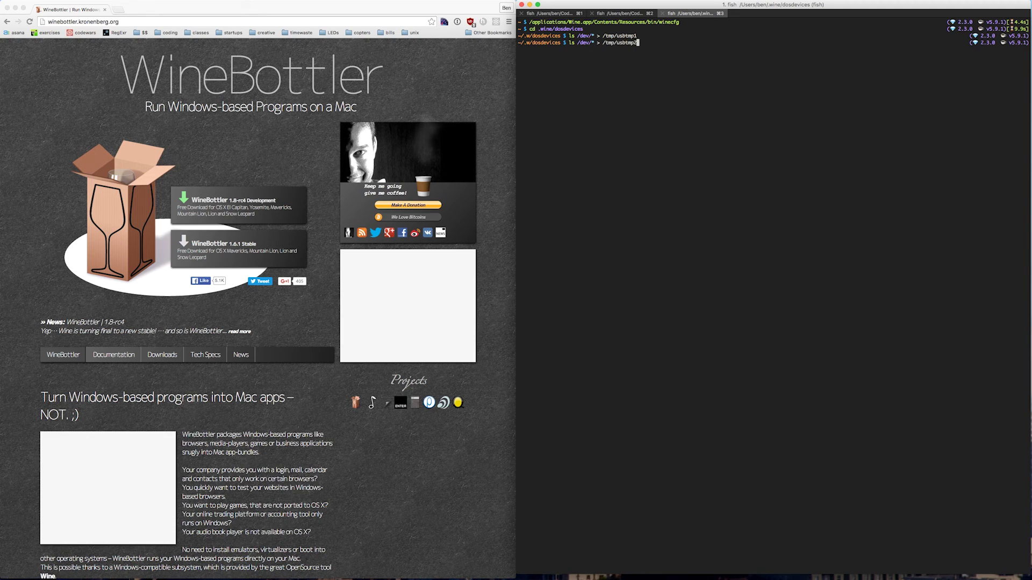
pyautogui.press('Return')
# Diff /tmp/usbtmp1 and /tmp/usbtmp2, highlighting the new cu.SLAB_USBtoUART and tty.SLAB_USBtoUART devices.
pyautogui.write('diff /tmp/usbtmp1 /tmp/usbtmp2')
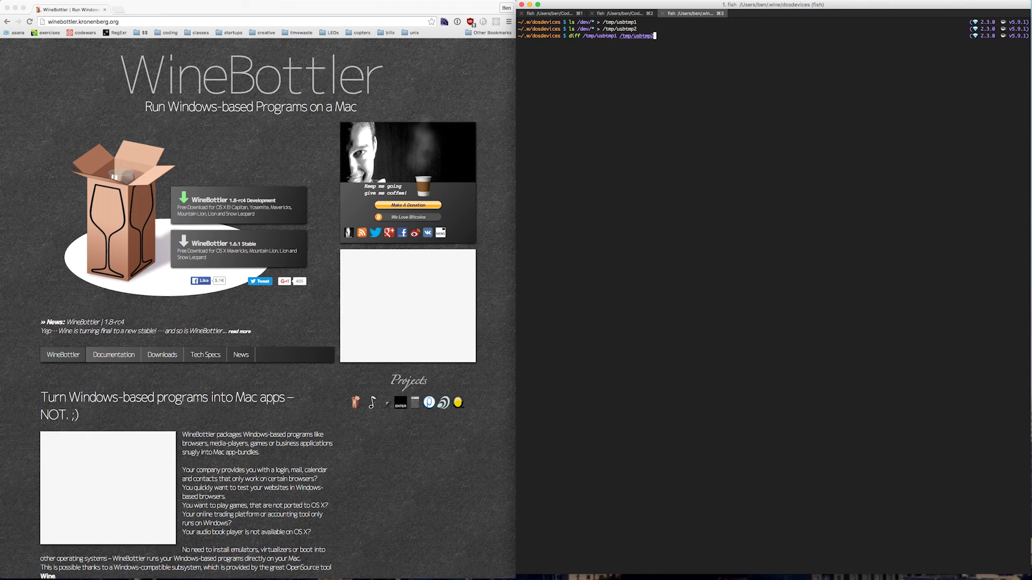
pyautogui.press('Return')
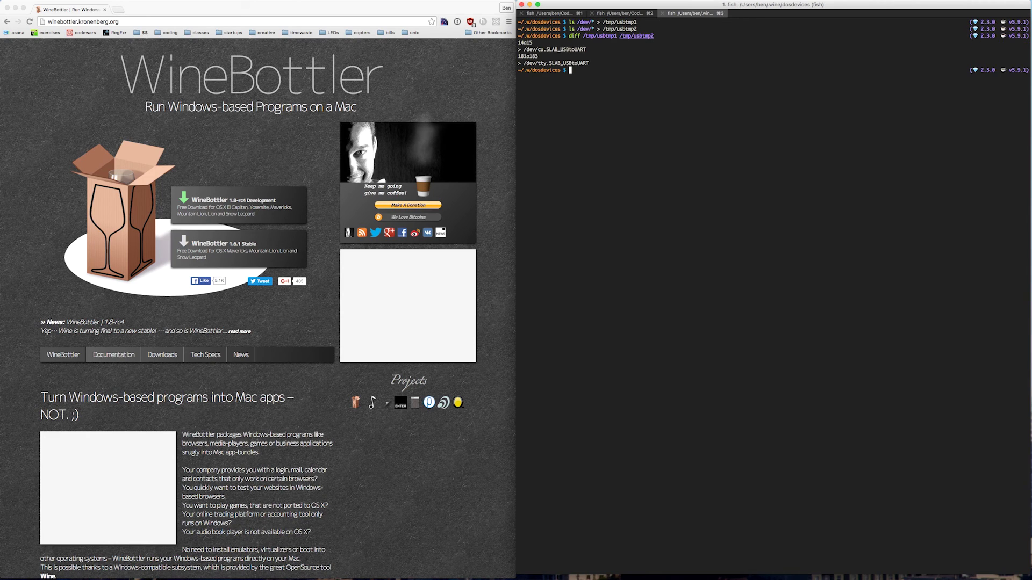
pyautogui.moveTo(587, 49); pyautogui.dragTo(523, 50)
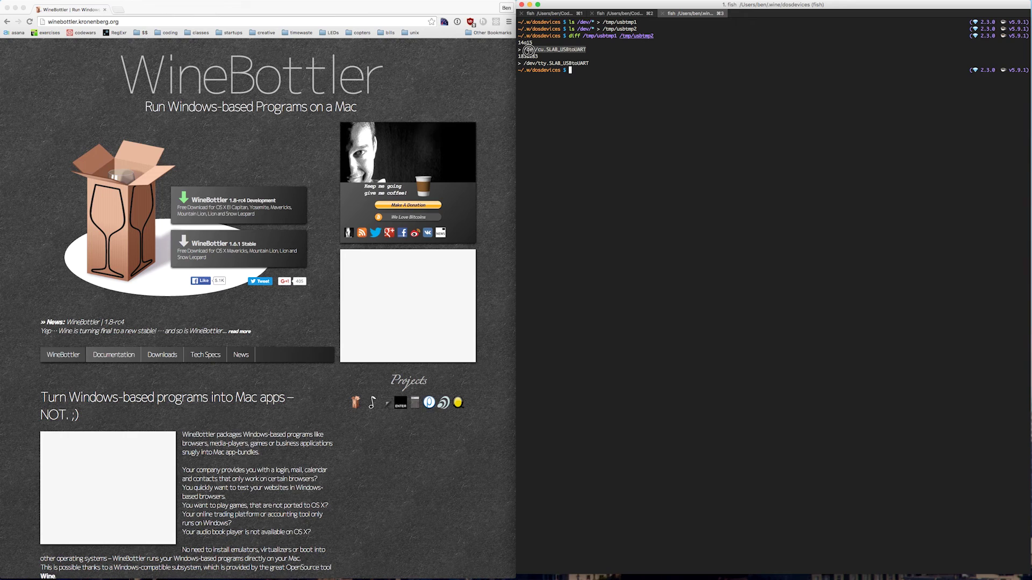
pyautogui.moveTo(589, 62); pyautogui.dragTo(524, 63)
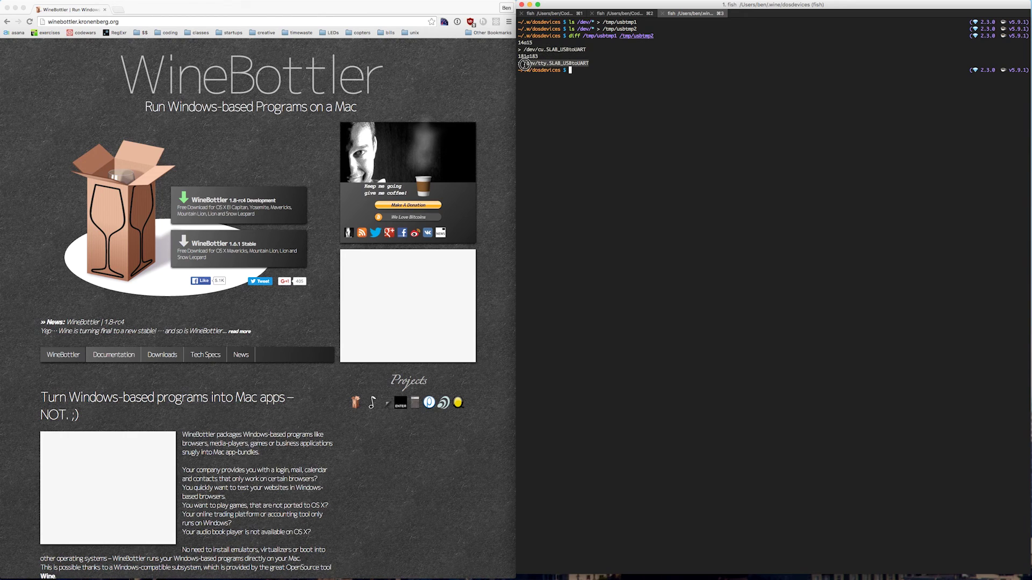
pyautogui.click(597, 62)
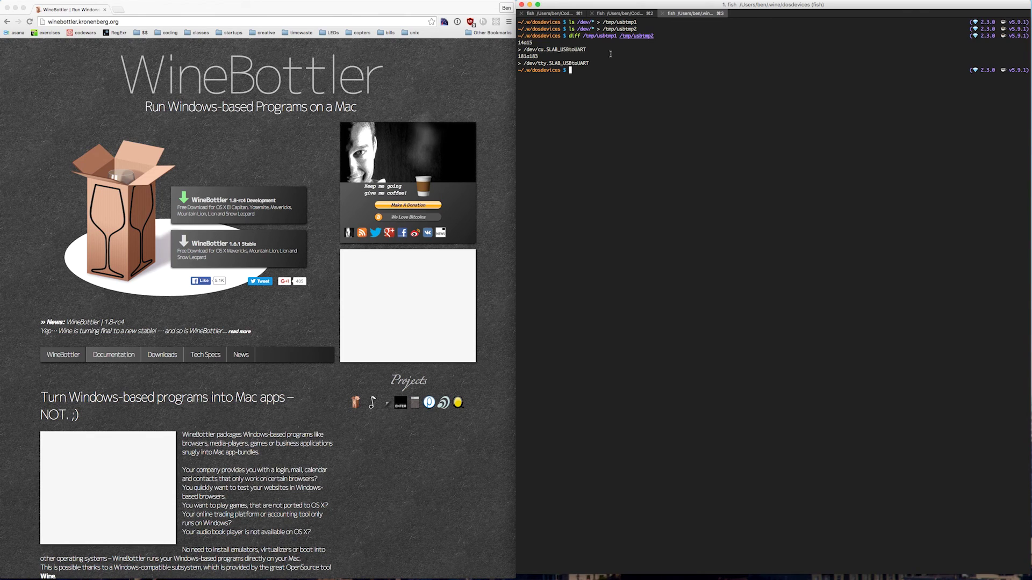
# Create the com1 symlink pointing to /dev/cu.SLAB_USBtoUART.
pyautogui.write('ln -')
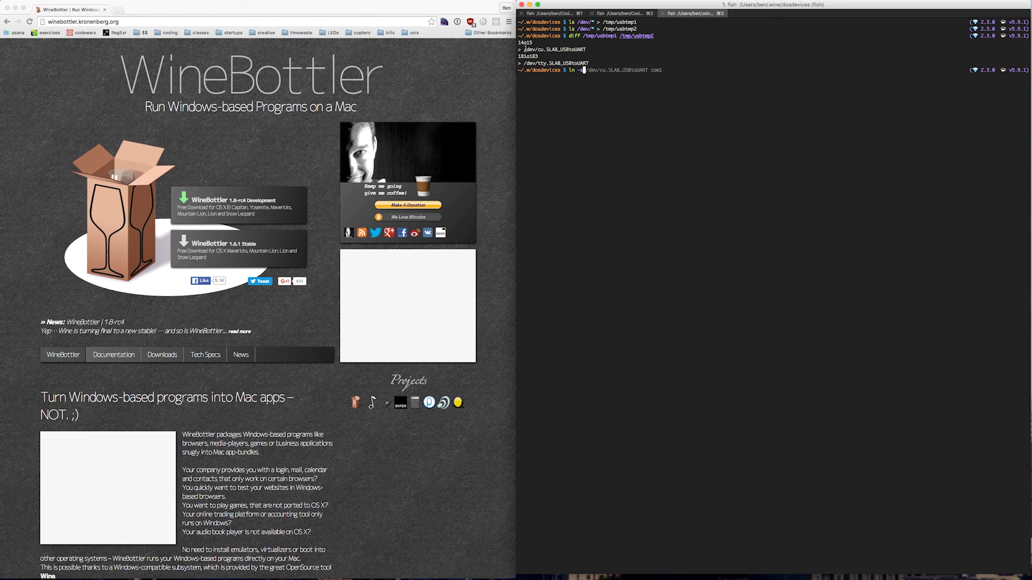
pyautogui.moveTo(523, 49); pyautogui.dragTo(587, 49)
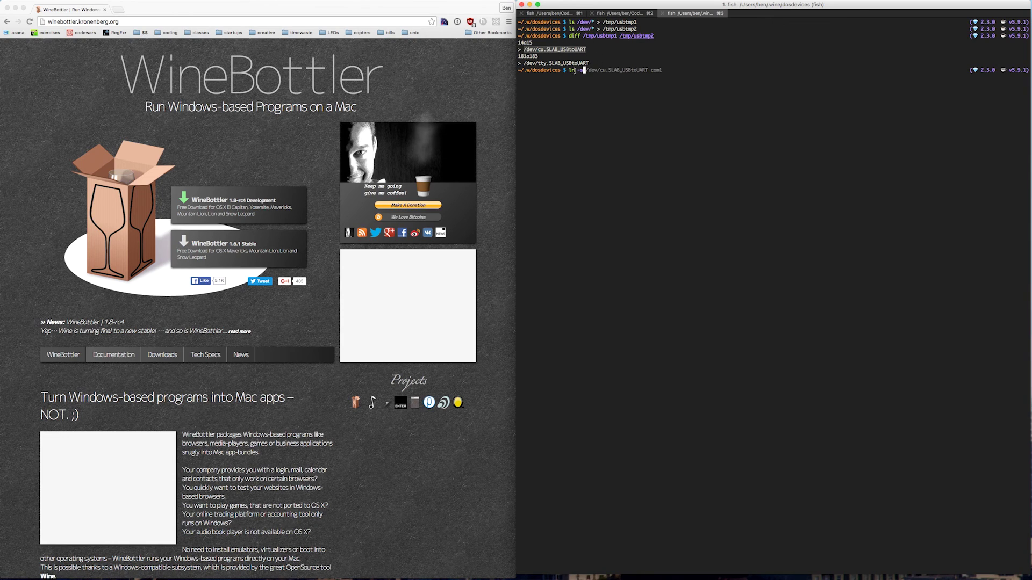
pyautogui.write('s /dev/cu.SLAB_USBtoUART com1')
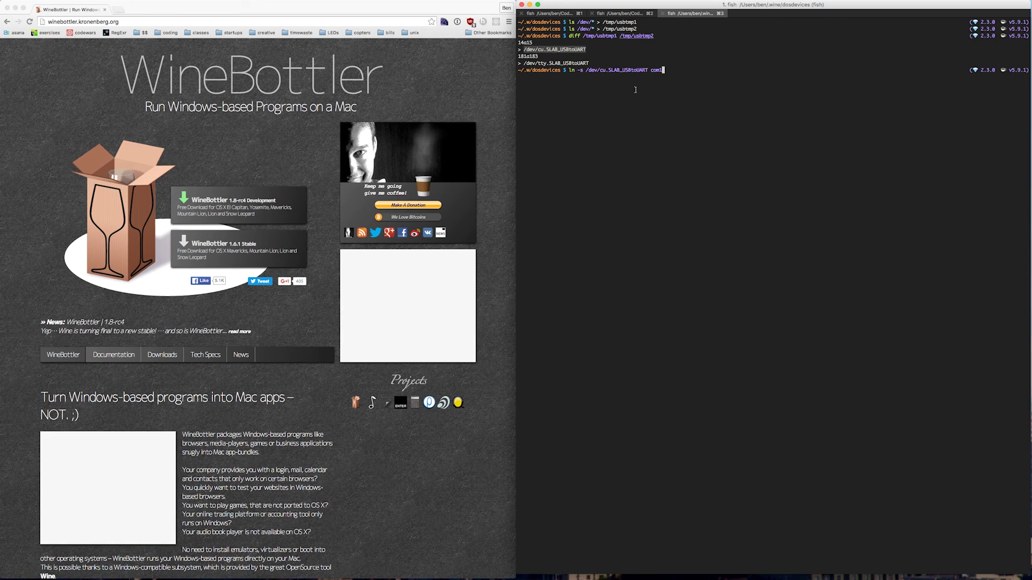
pyautogui.press('Return')
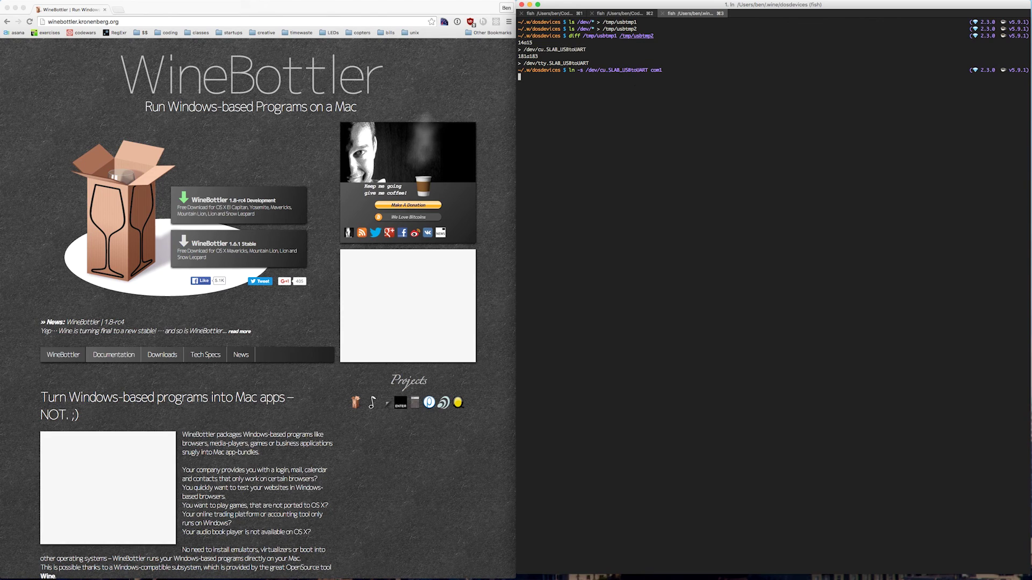
# Create the com2 symlink pointing to /dev/tty.SLAB_USBtoUART.
pyautogui.write('ln -s')
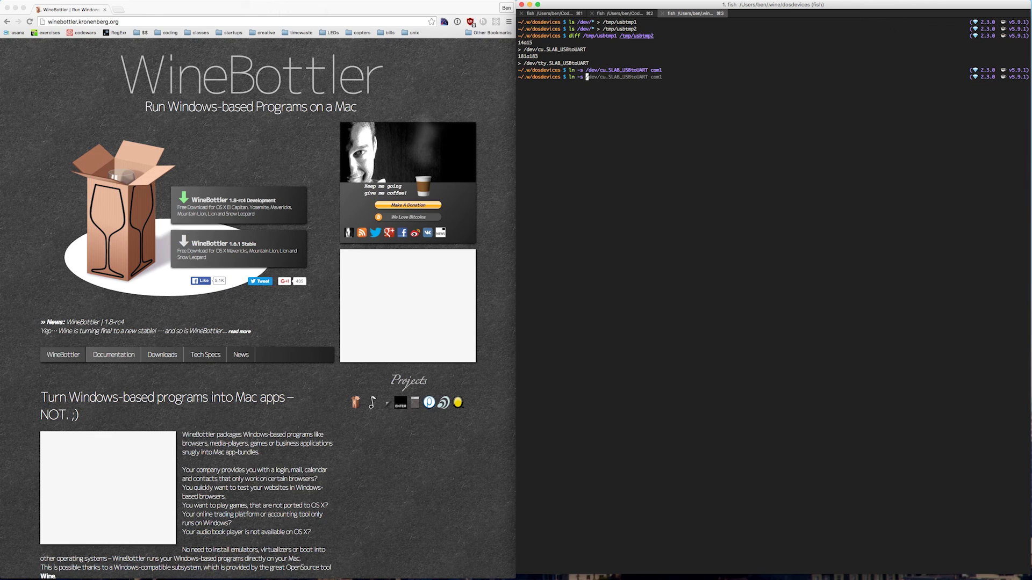
pyautogui.write(' /dev/tty')
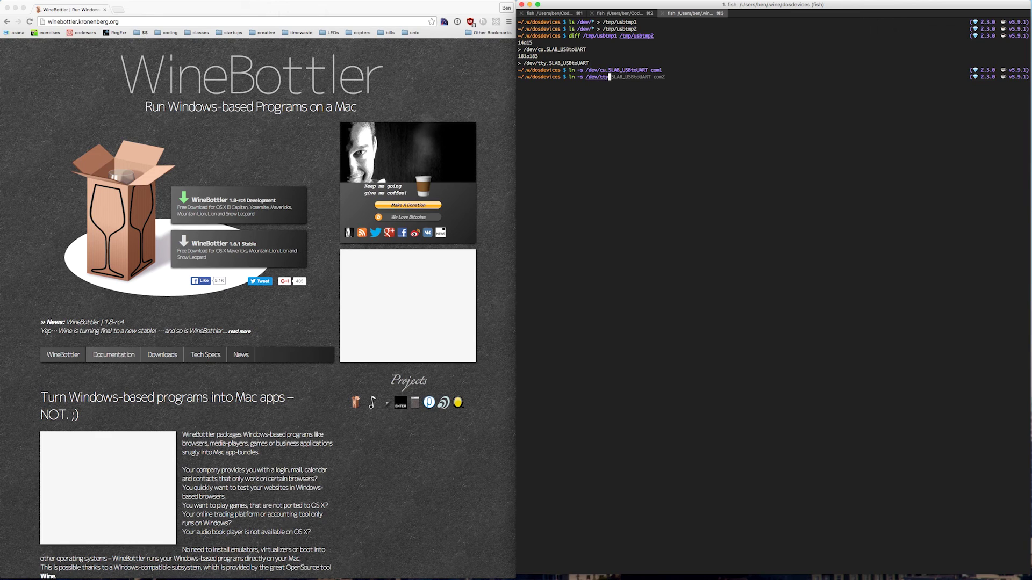
pyautogui.press('Right')
pyautogui.press('Return')
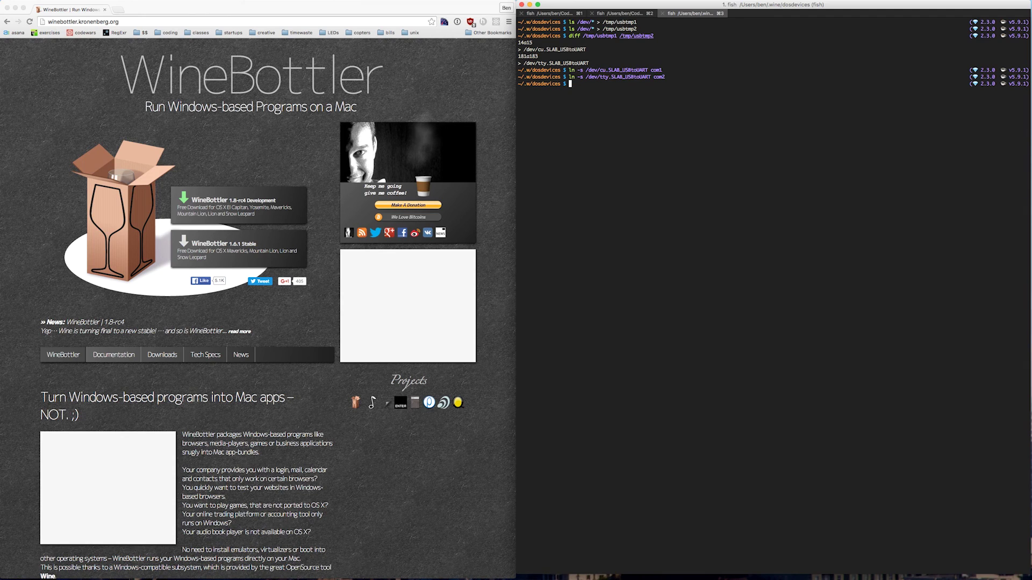
# Type the Wine binary path and append the BLHeliSuiteBeta144051 folder path from Downloads.
pyautogui.write('/')
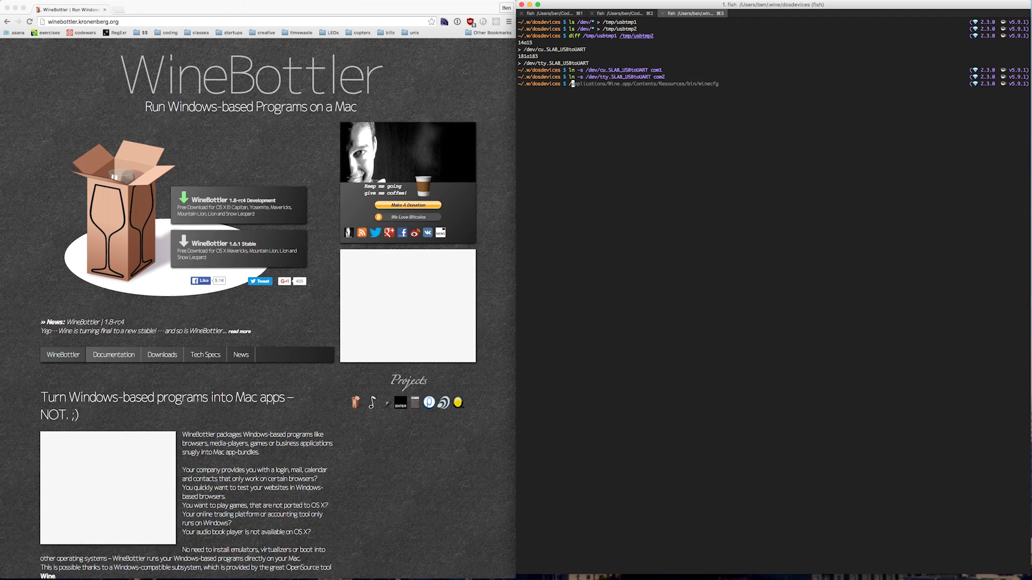
pyautogui.write('Applications/Wine.app/Contents/Resources/bin/wine')
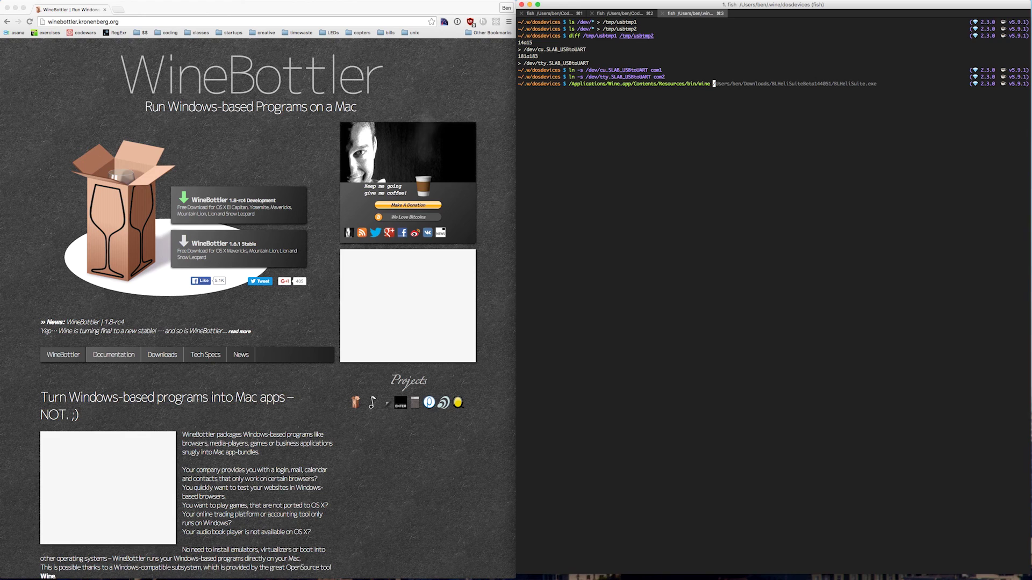
pyautogui.press('super+Tab')
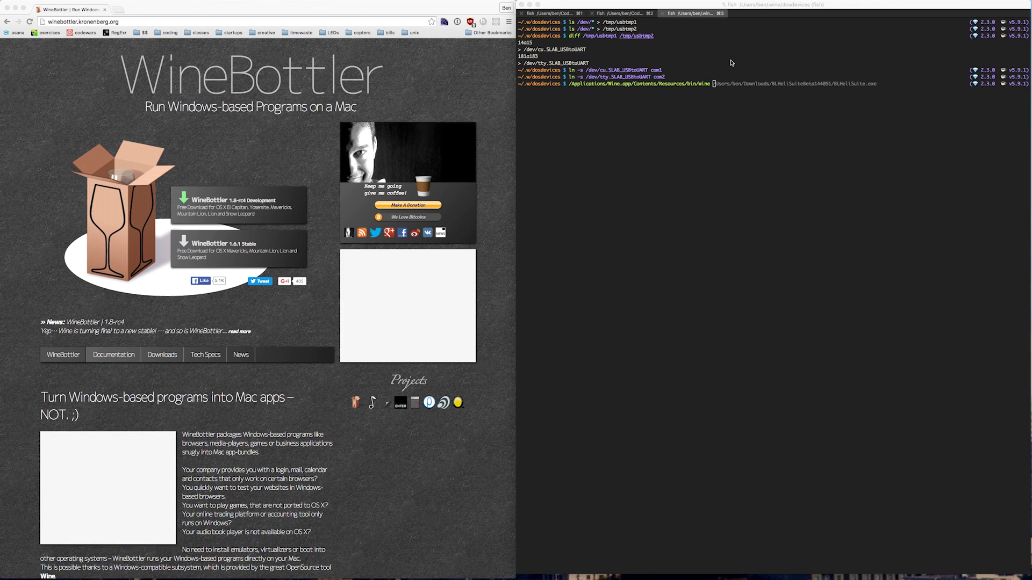
pyautogui.press('super+alt+space')
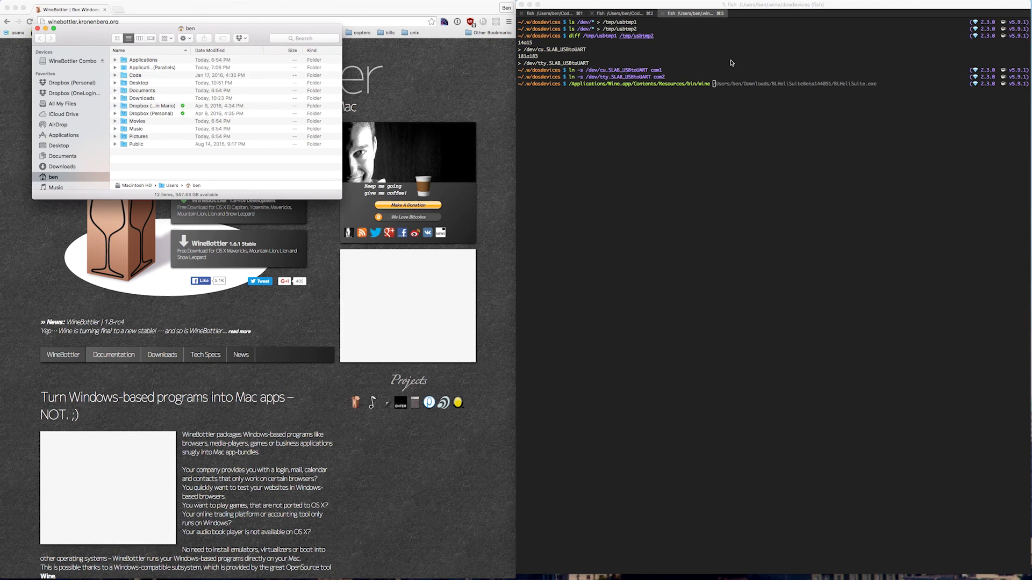
pyautogui.doubleClick(139, 98)
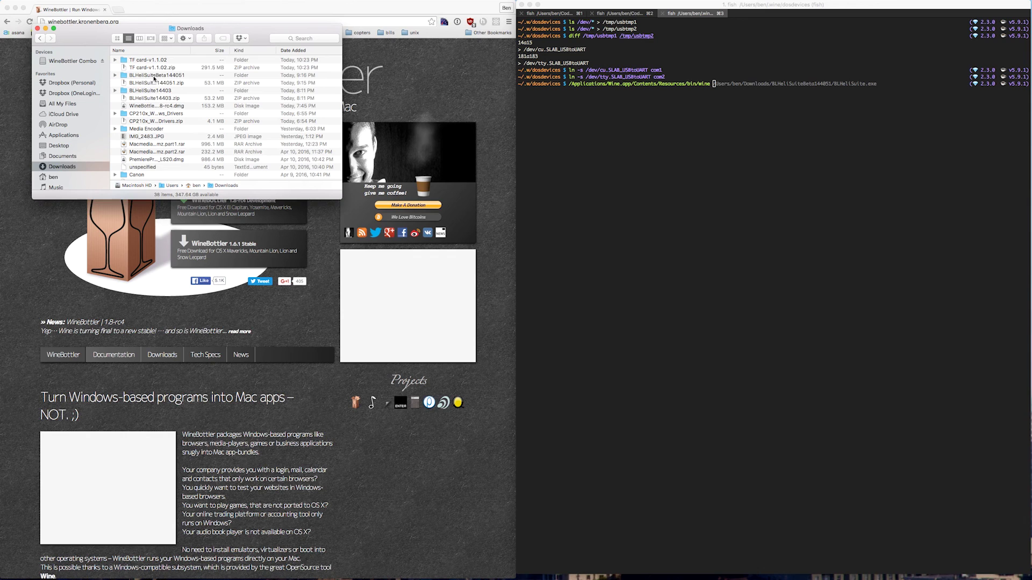
pyautogui.doubleClick(158, 76)
pyautogui.moveTo(159, 29); pyautogui.dragTo(730, 107)
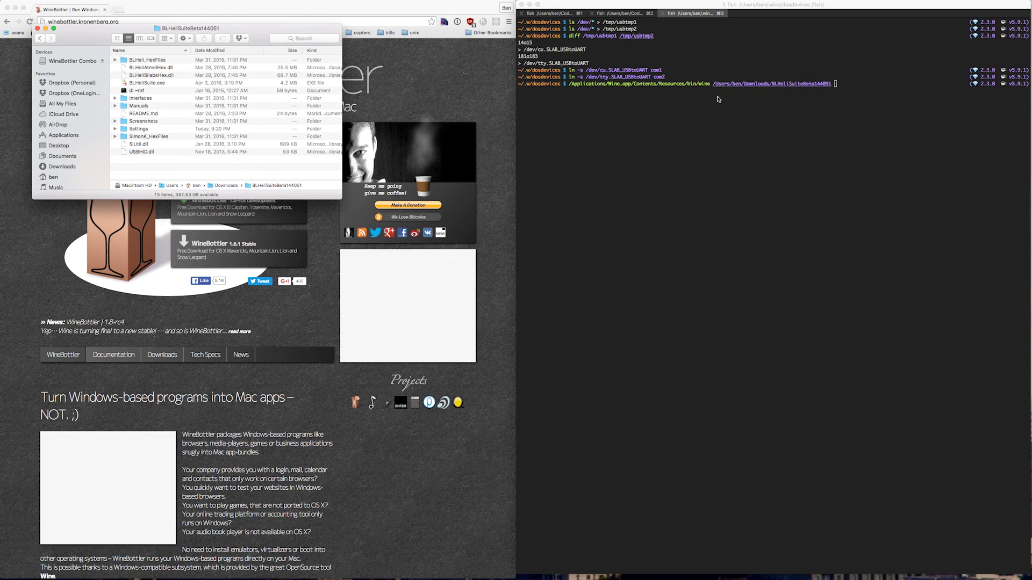
# Complete the path to BLHeliSuite.exe and copy the whole wine command.
pyautogui.click(895, 84)
pyautogui.press('BackSpace')
pyautogui.write('/b')
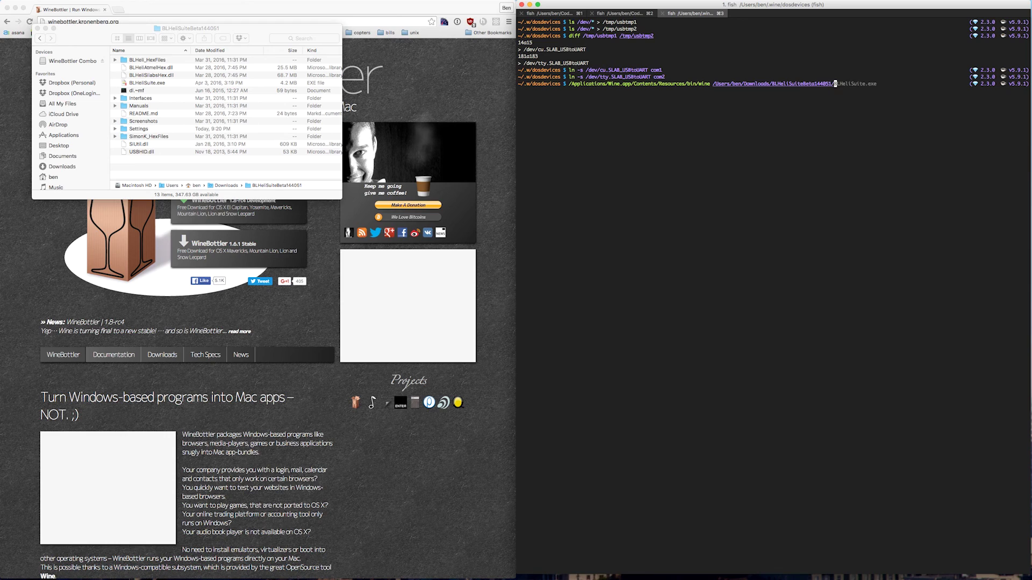
pyautogui.press('Tab')
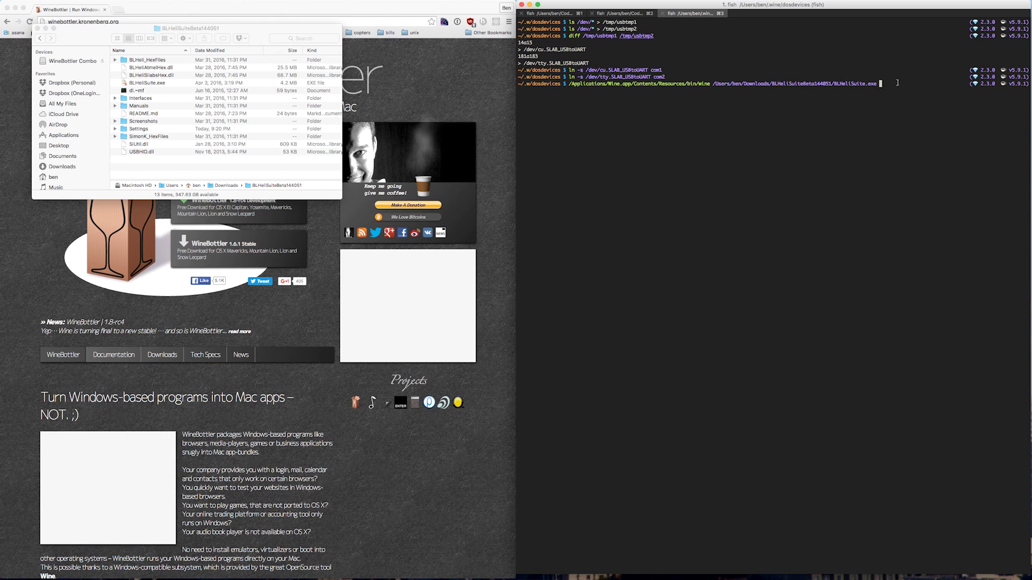
pyautogui.moveTo(568, 84); pyautogui.dragTo(877, 85)
pyautogui.press('super+c')
pyautogui.press('BackSpace')
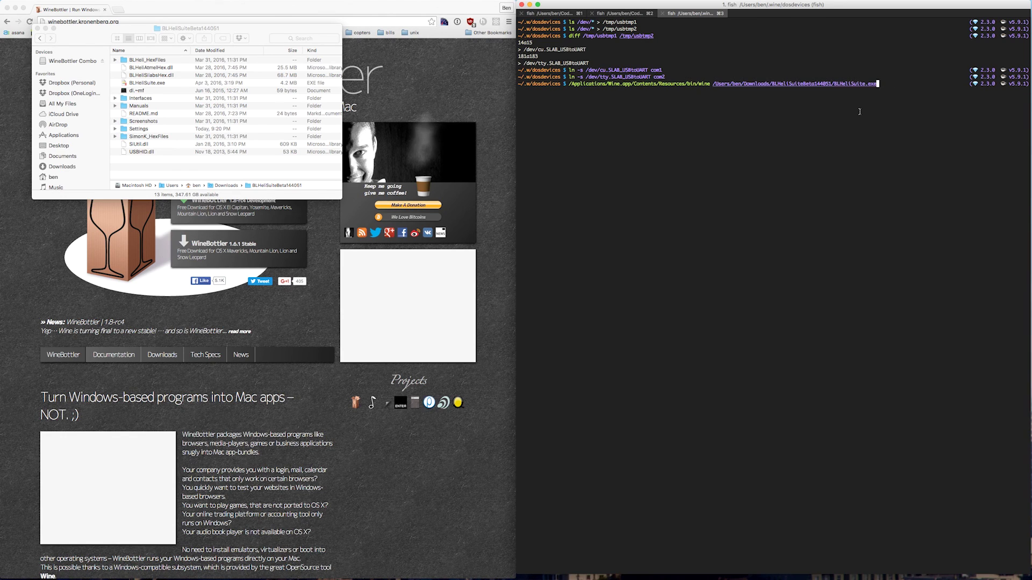
# Launch Automator and create a new Application document.
pyautogui.hotkey('alt', 'space')
pyautogui.write('auto')
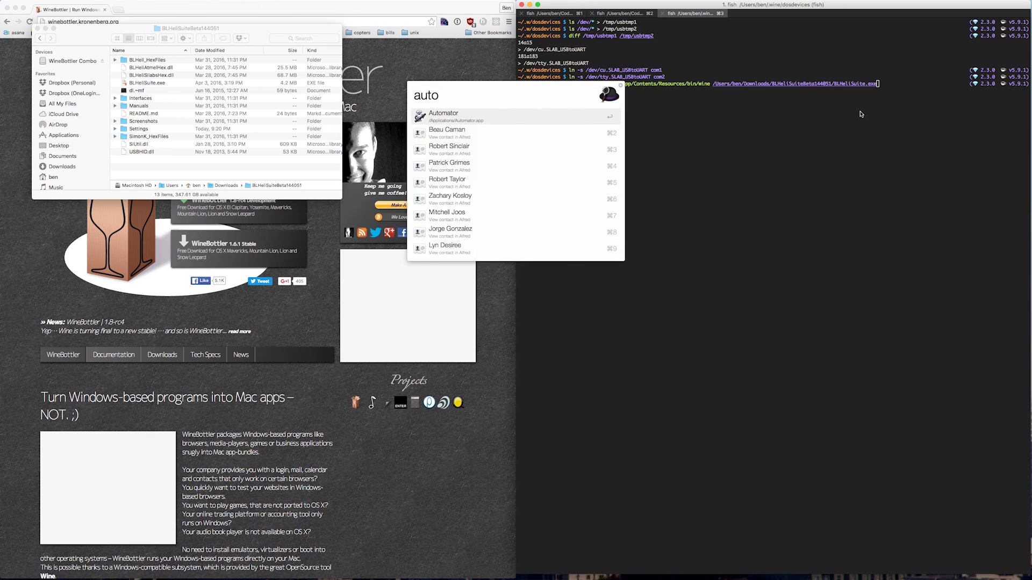
pyautogui.press('Return')
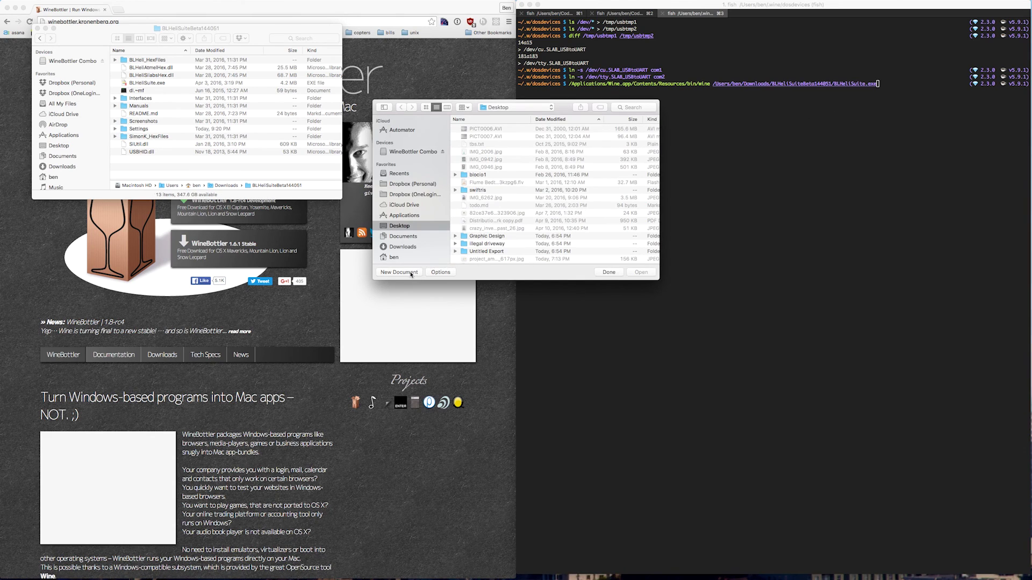
pyautogui.click(398, 272)
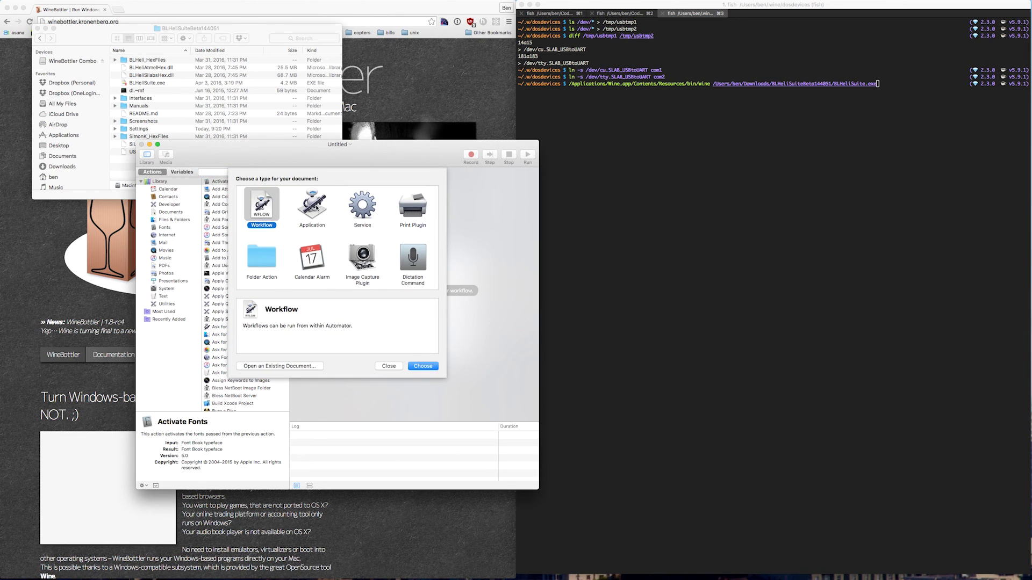
pyautogui.click(317, 210)
pyautogui.click(424, 368)
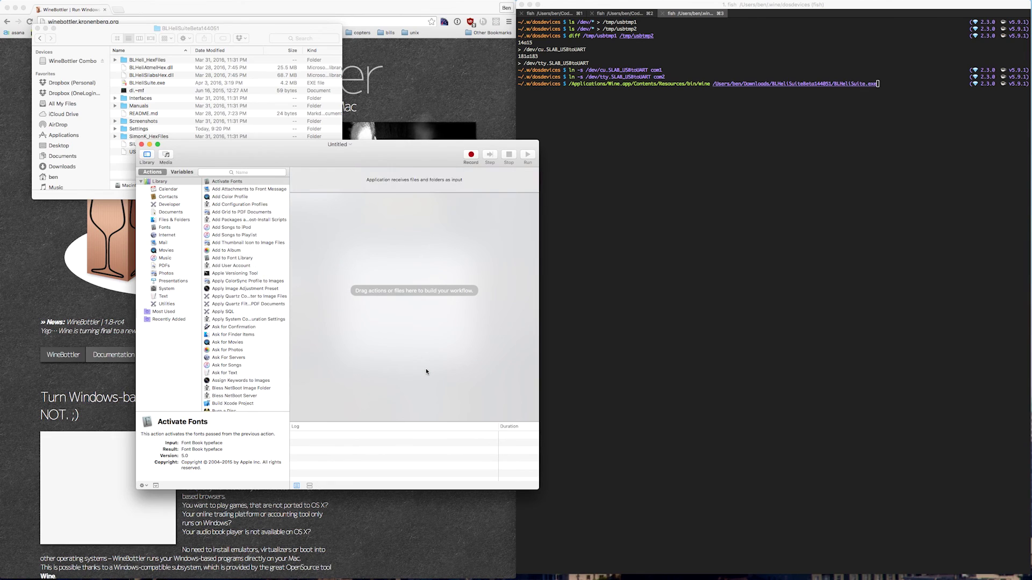
# Add a /bin/bash Run Shell Script action holding the pasted wine command, then begin saving.
pyautogui.click(235, 171)
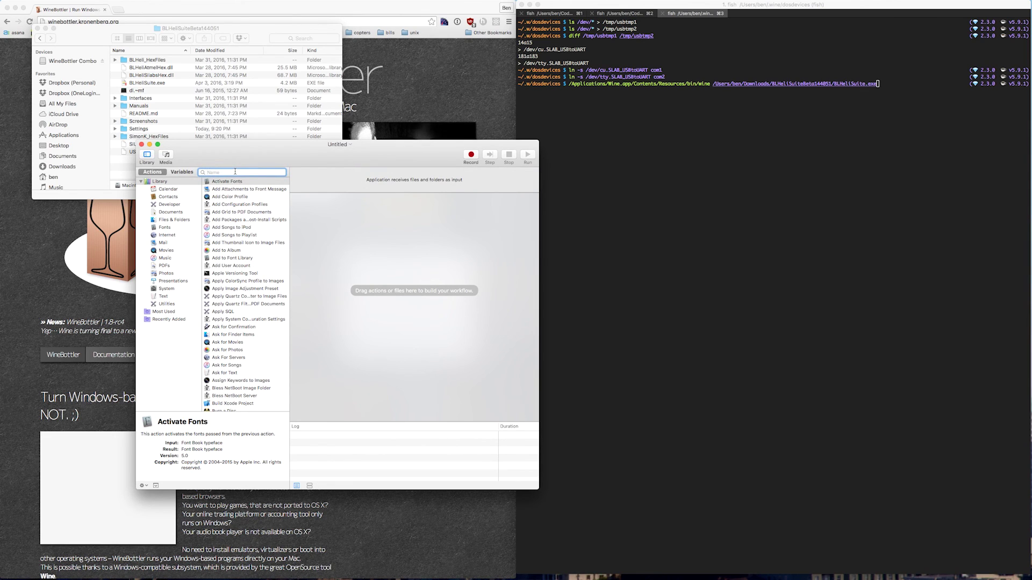
pyautogui.write('script')
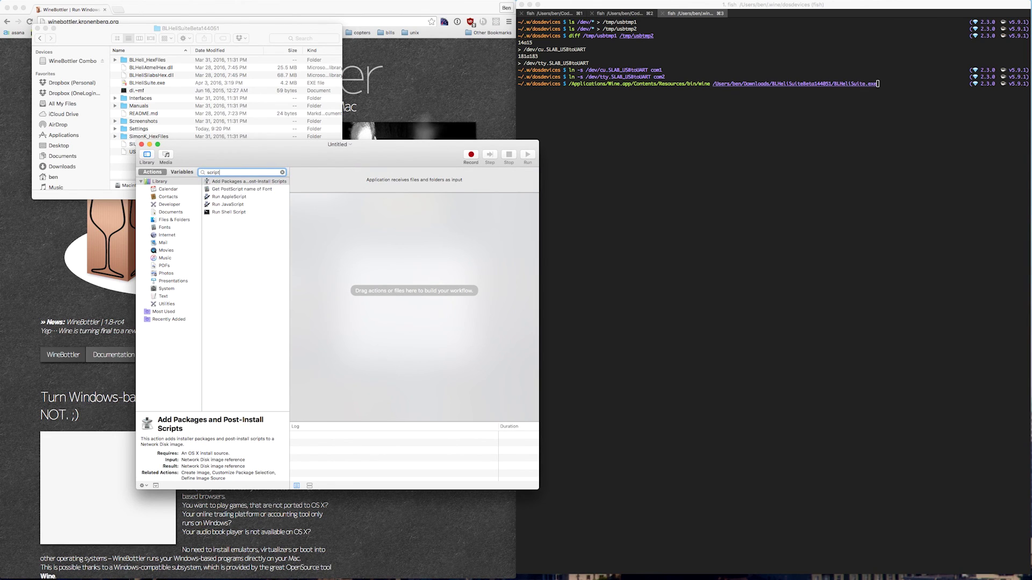
pyautogui.click(226, 212)
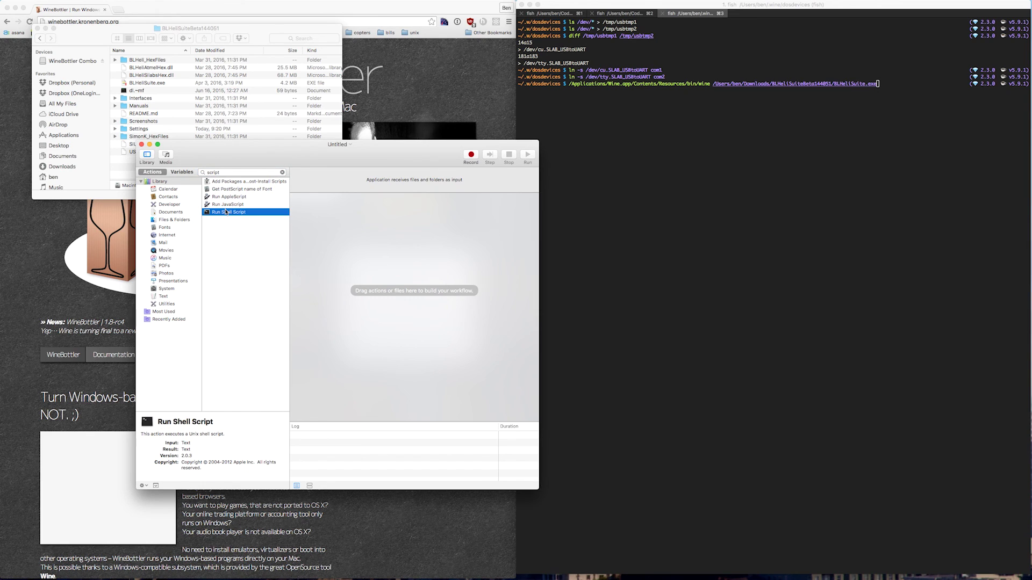
pyautogui.doubleClick(225, 212)
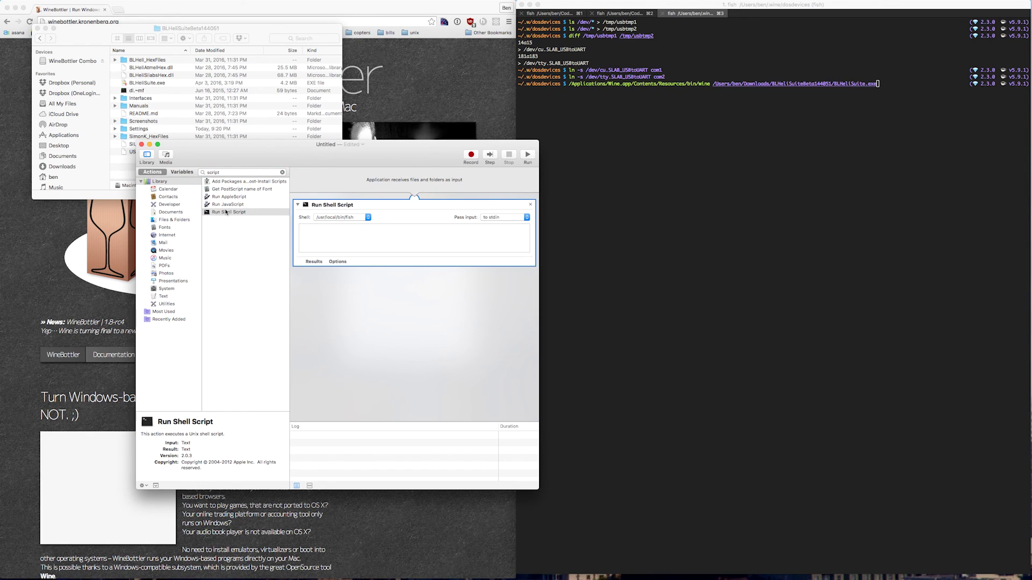
pyautogui.click(340, 218)
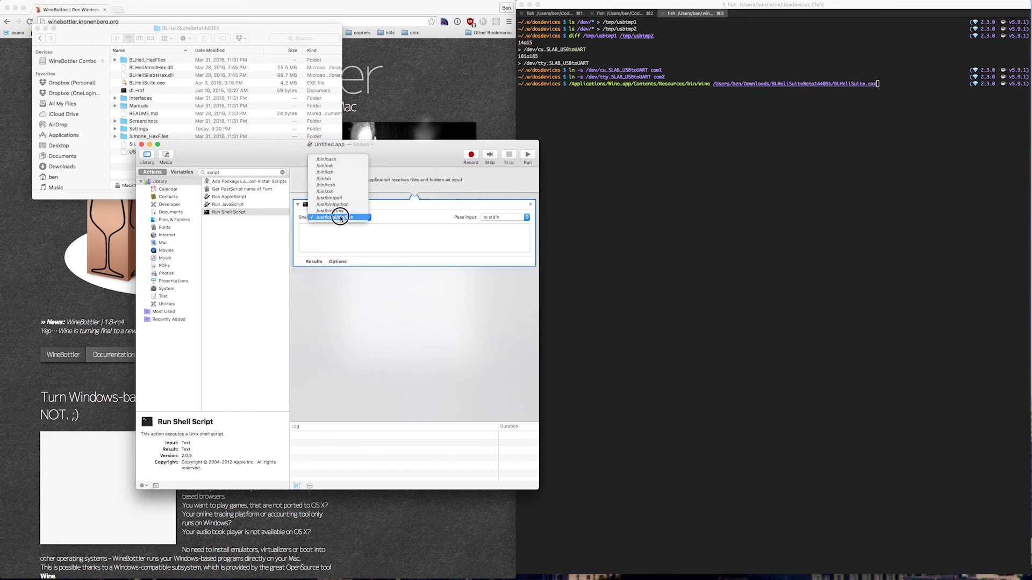
pyautogui.click(341, 160)
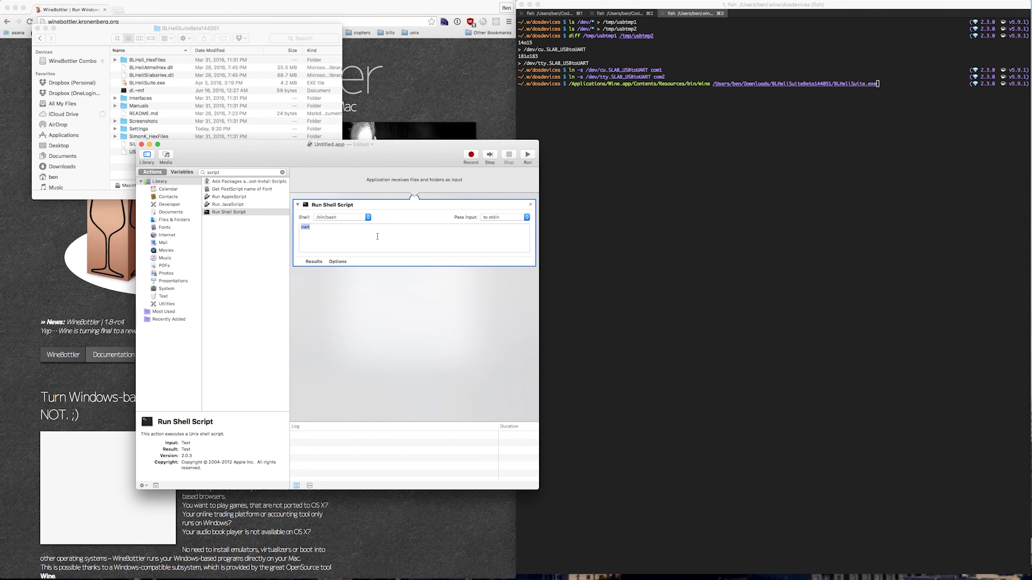
pyautogui.press('super+v')
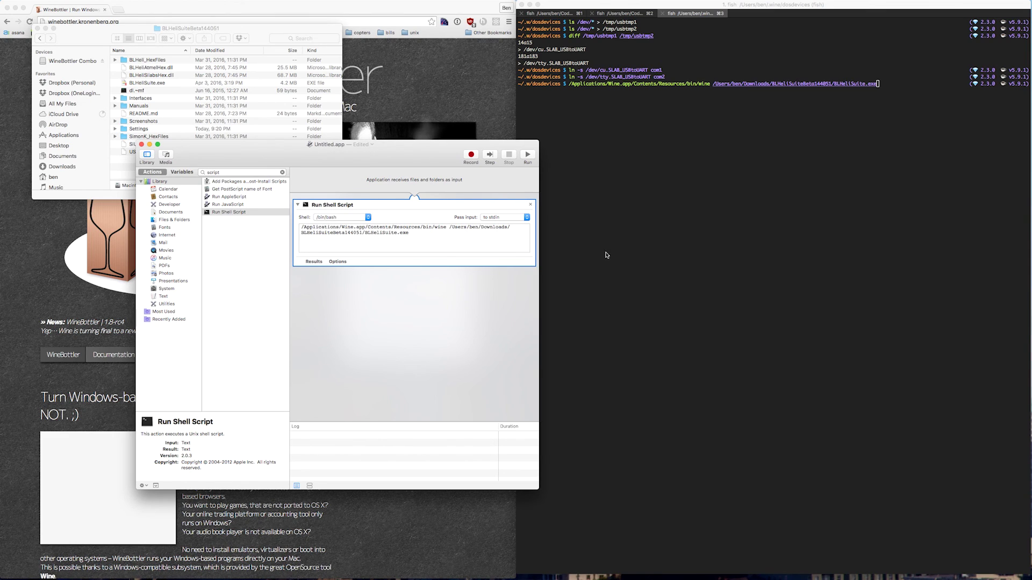
pyautogui.press('super+s')
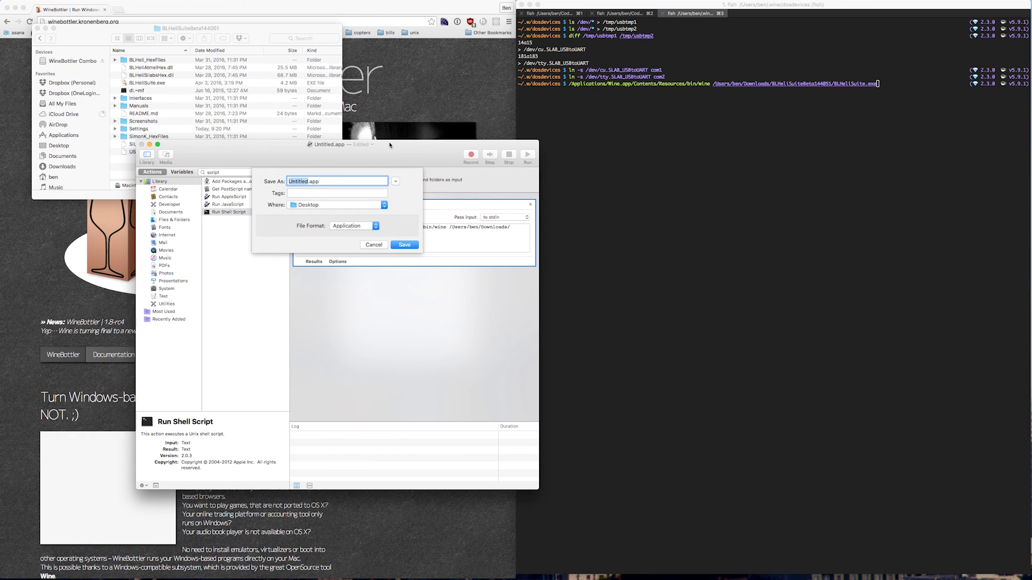
# Save the workflow as the application BLHeli on the Desktop.
pyautogui.write('BLHeli')
pyautogui.press('Return')
pyautogui.click(409, 299)
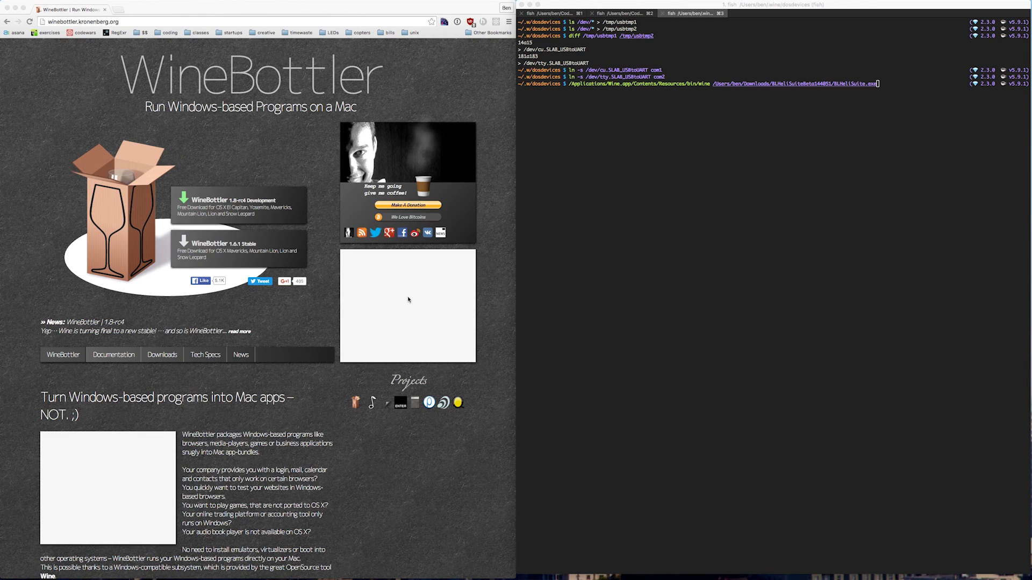
# Reveal the Desktop and launch BLHeli.app to start BLHeliSuite under Wine.
pyautogui.press('F11')
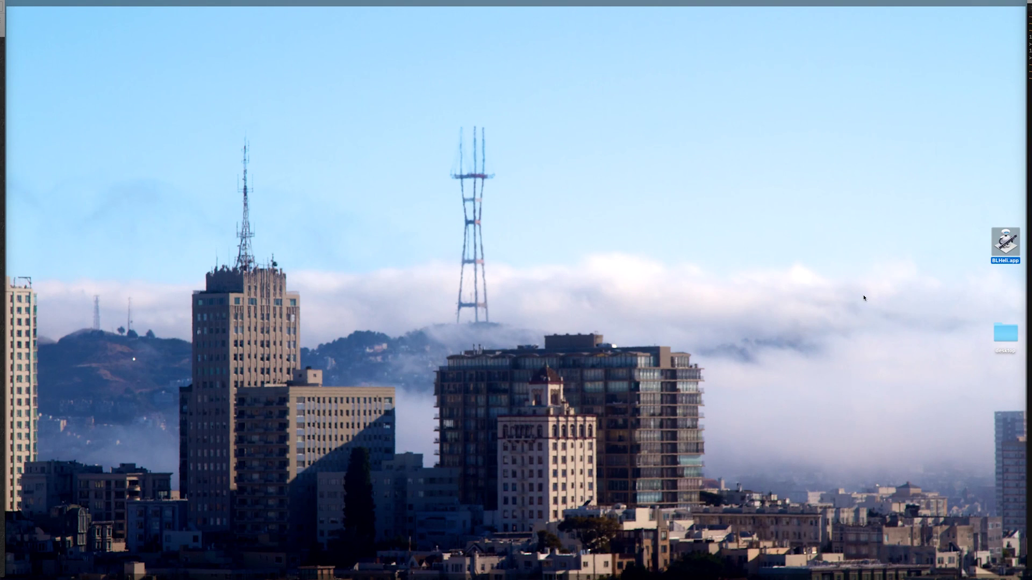
pyautogui.click(1006, 246)
pyautogui.doubleClick(1006, 246)
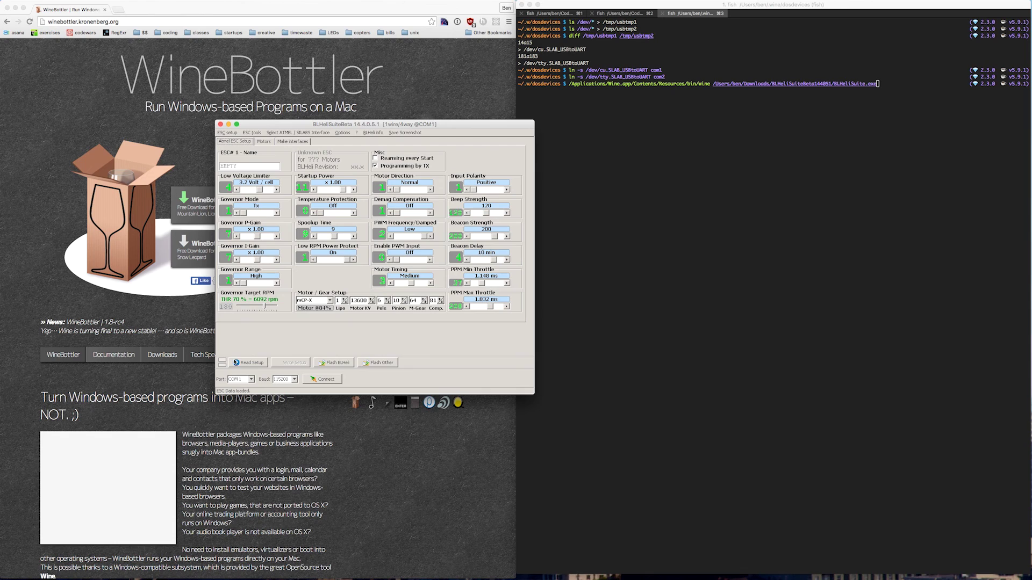
# Connect on COM1, read ESC#1's DYS SN20A setup, and dismiss both Information dialogs.
pyautogui.click(327, 380)
pyautogui.click(245, 363)
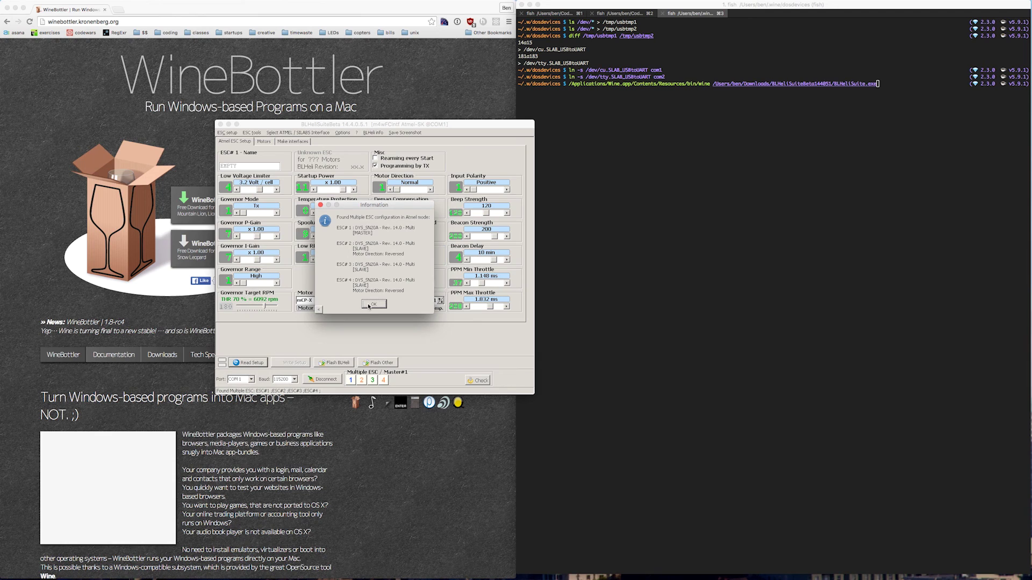
pyautogui.click(369, 306)
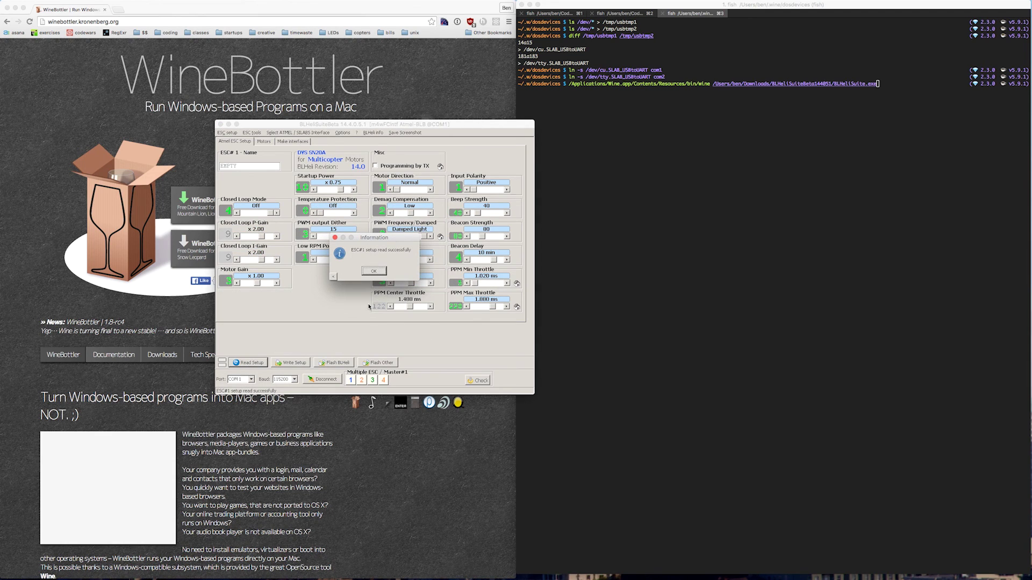
pyautogui.click(374, 271)
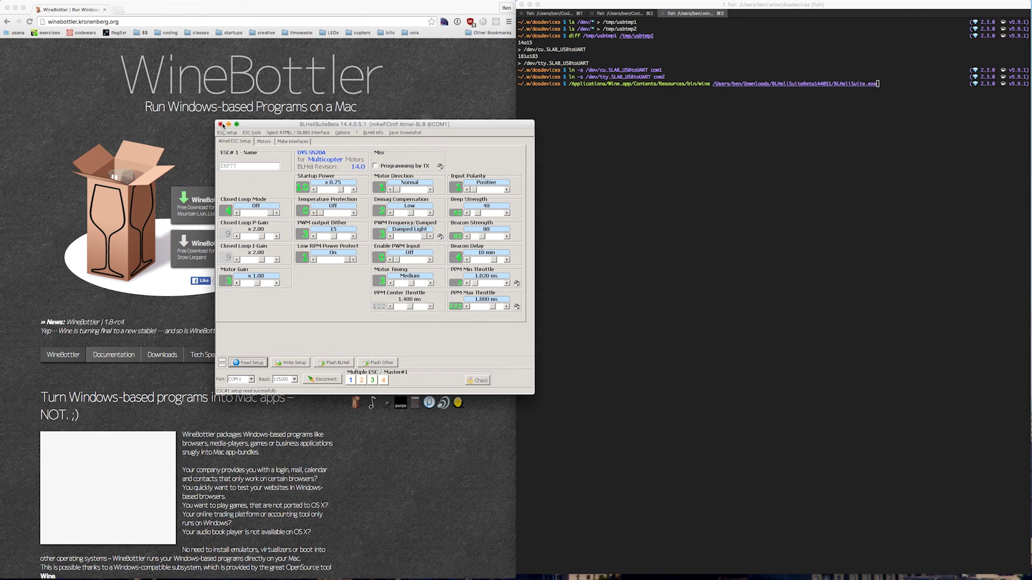